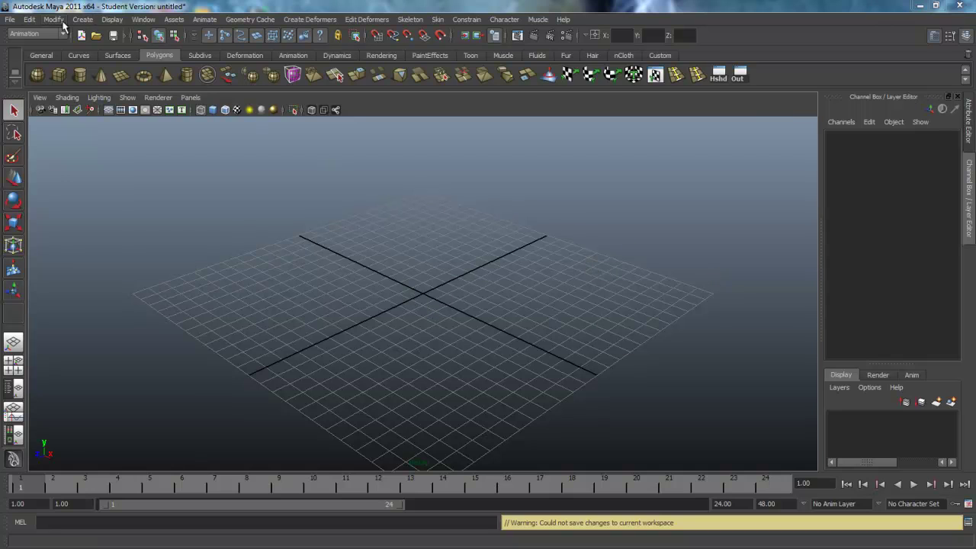
left_click(10, 20)
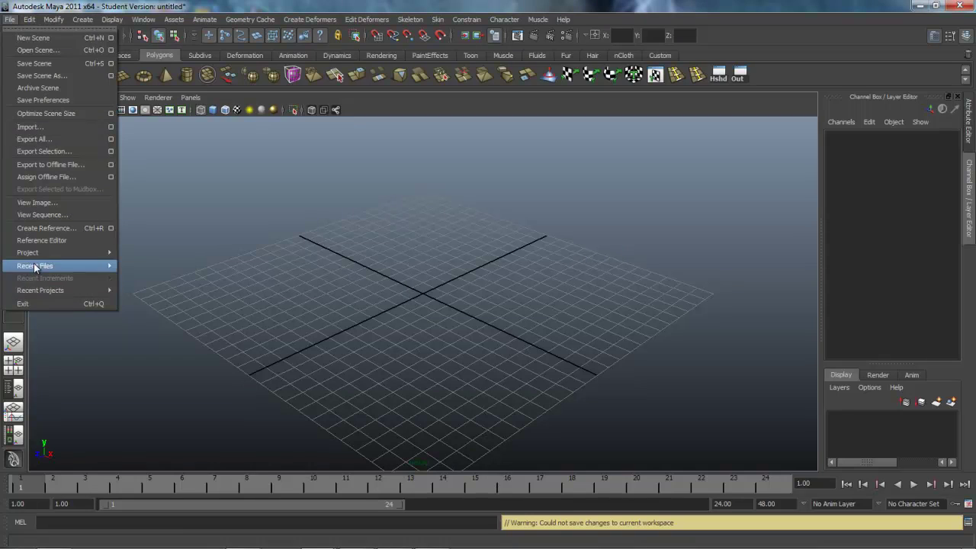
mouse_move(61, 252)
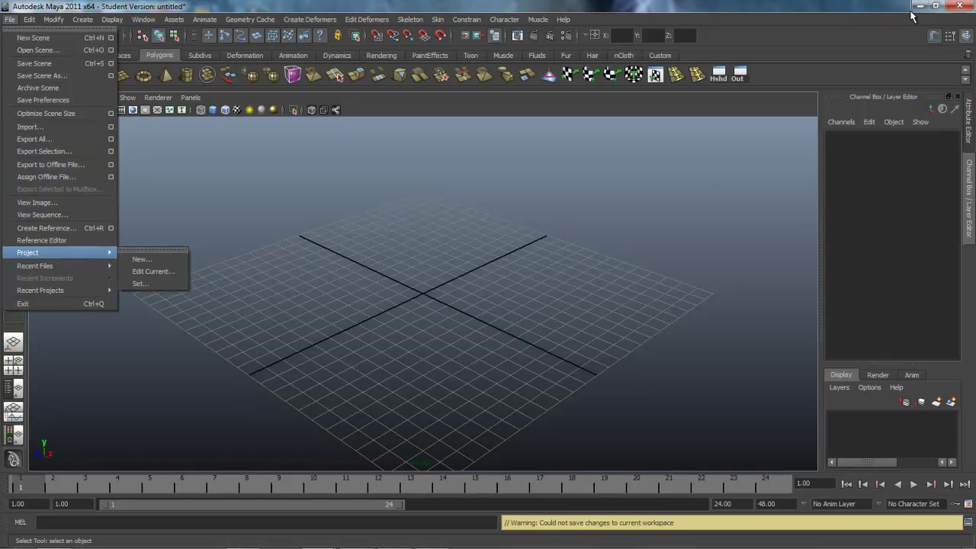
left_click(554, 237)
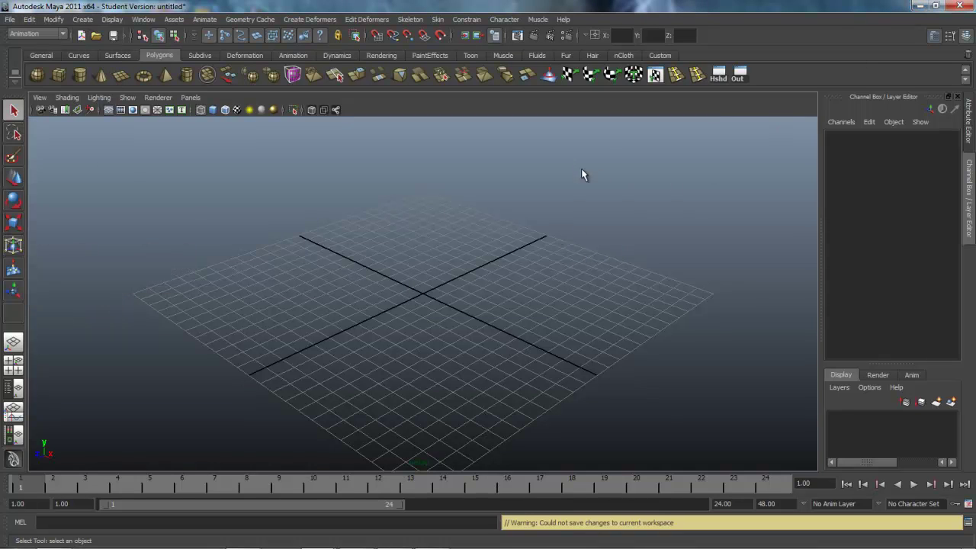
Step: Create a new folder on the Windows desktop, named with the owner's surname followed by "_Cart"
left_click(915, 8)
right_click(449, 213)
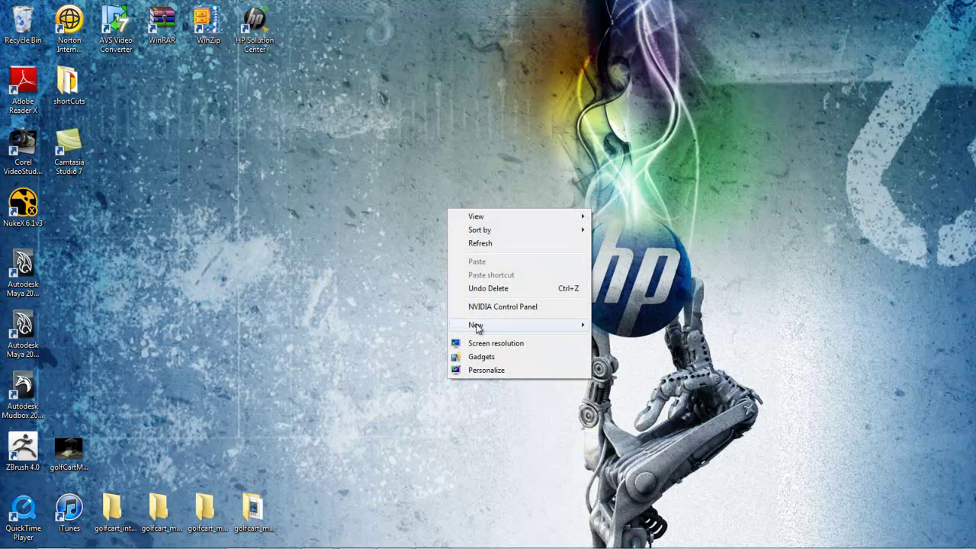
mouse_move(475, 326)
left_click(621, 326)
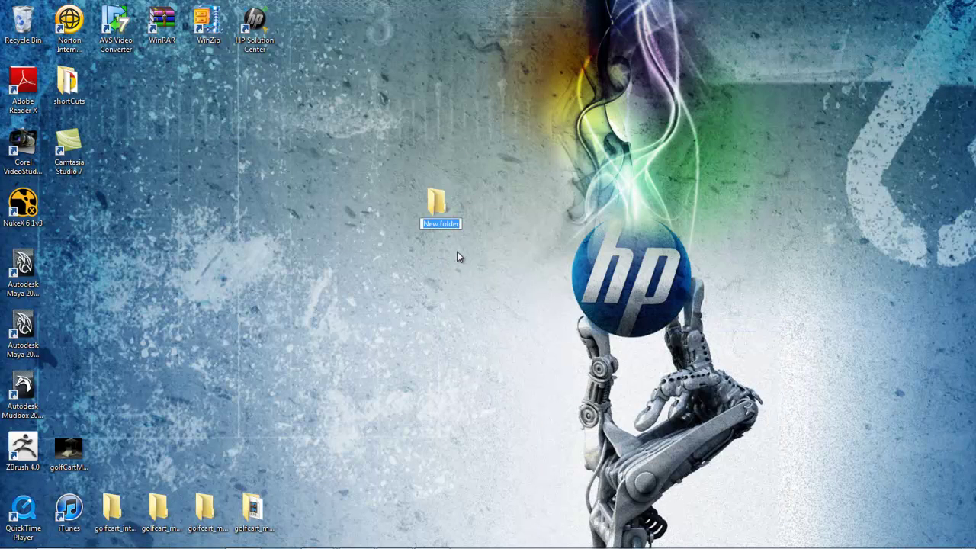
type("Ashley_CartCart")
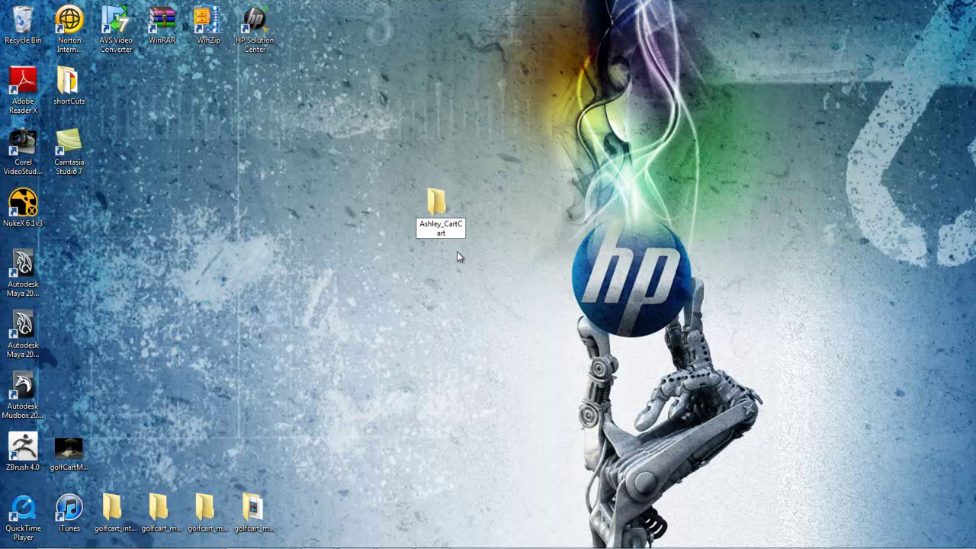
key("BackSpace")
key("BackSpace")
key("BackSpace")
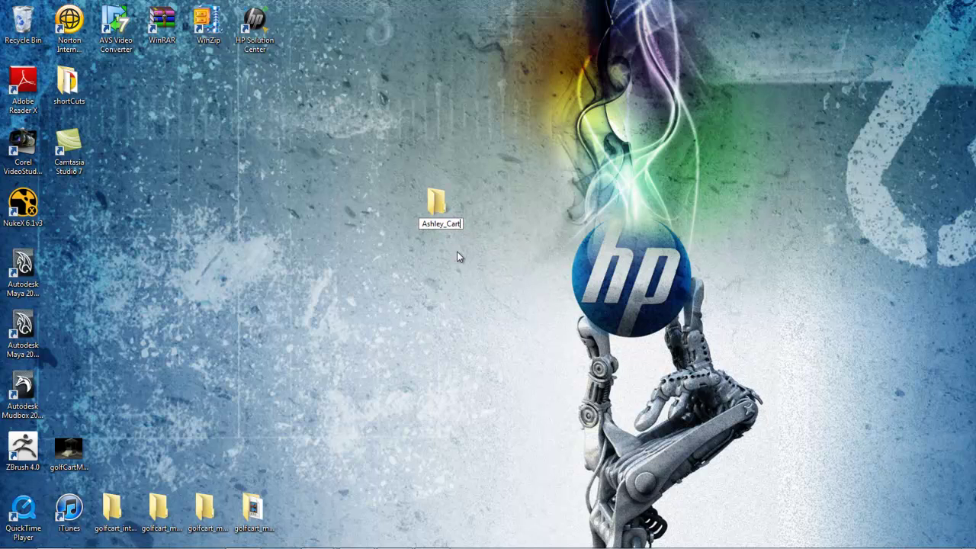
key("Return")
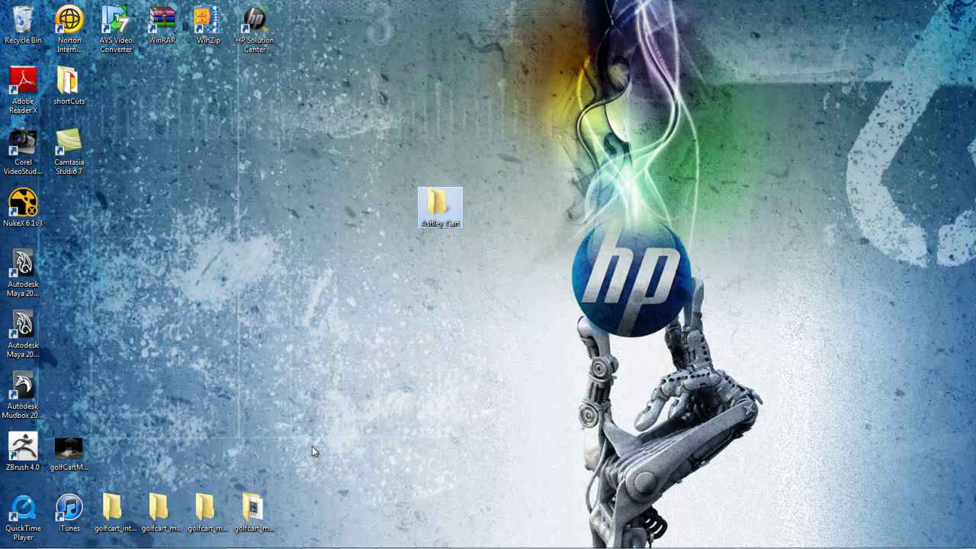
Step: Switch back to Maya and set the newly created desktop cart folder as the current project
mouse_move(411, 545)
left_click(317, 537)
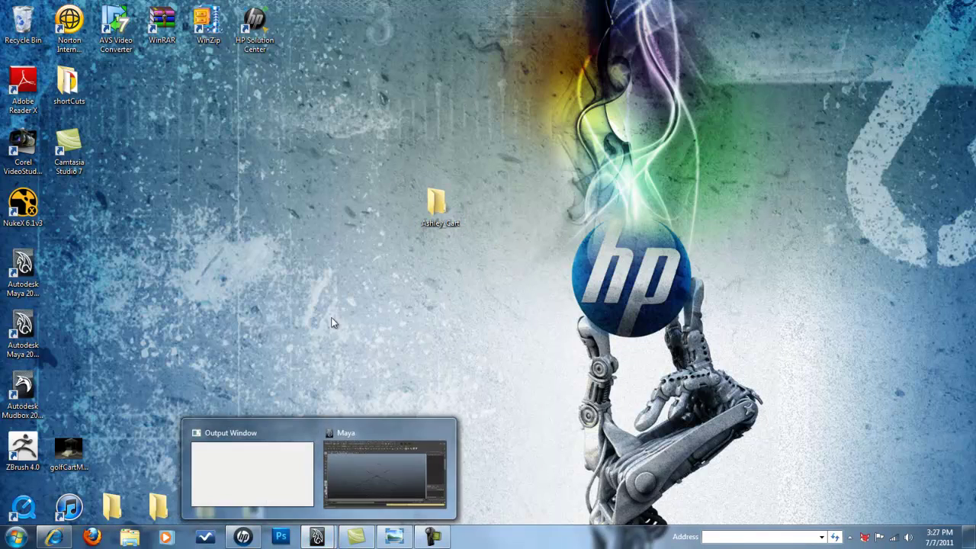
left_click(385, 486)
left_click(10, 19)
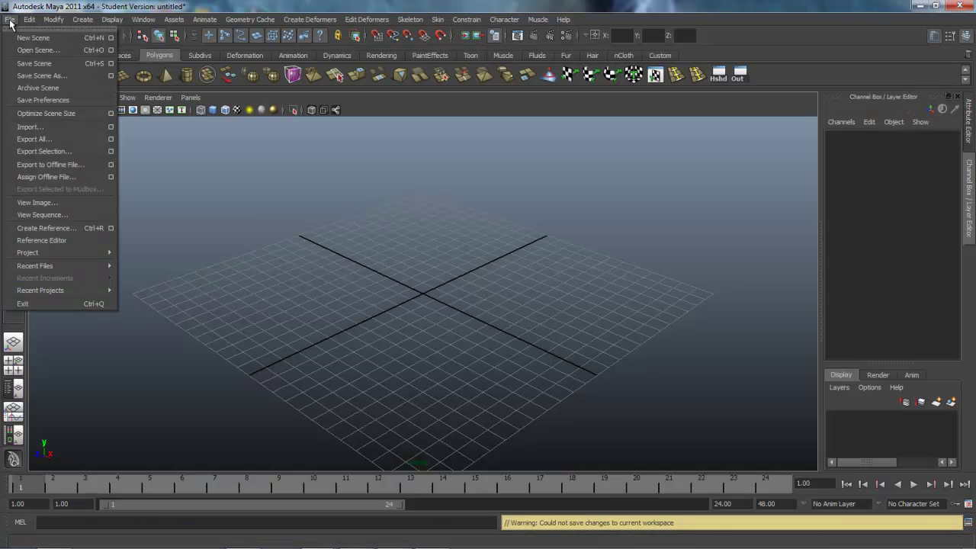
mouse_move(28, 258)
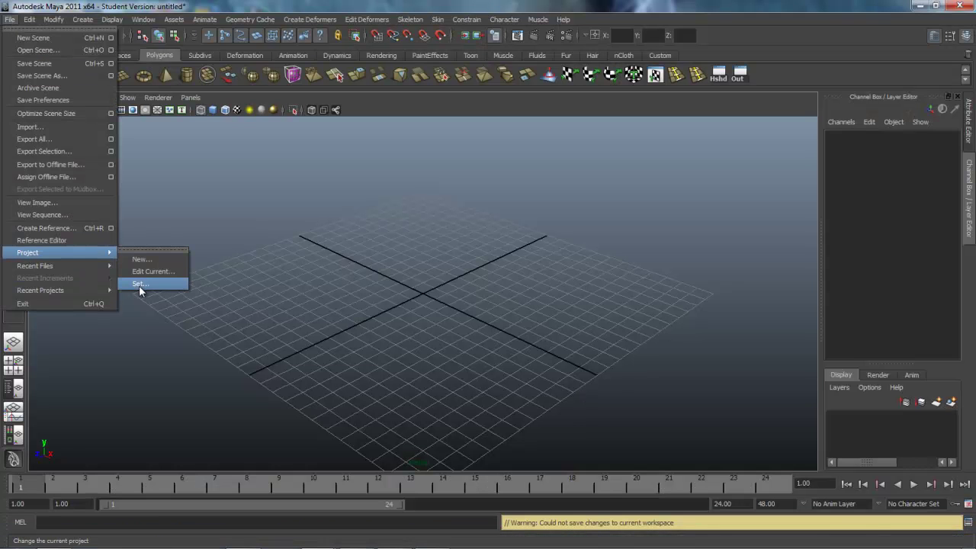
left_click(139, 284)
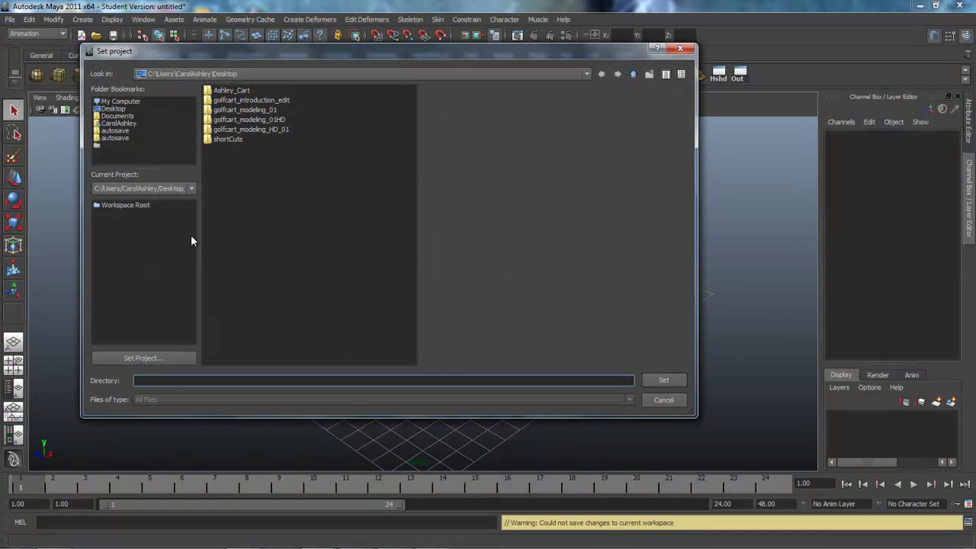
left_click(232, 90)
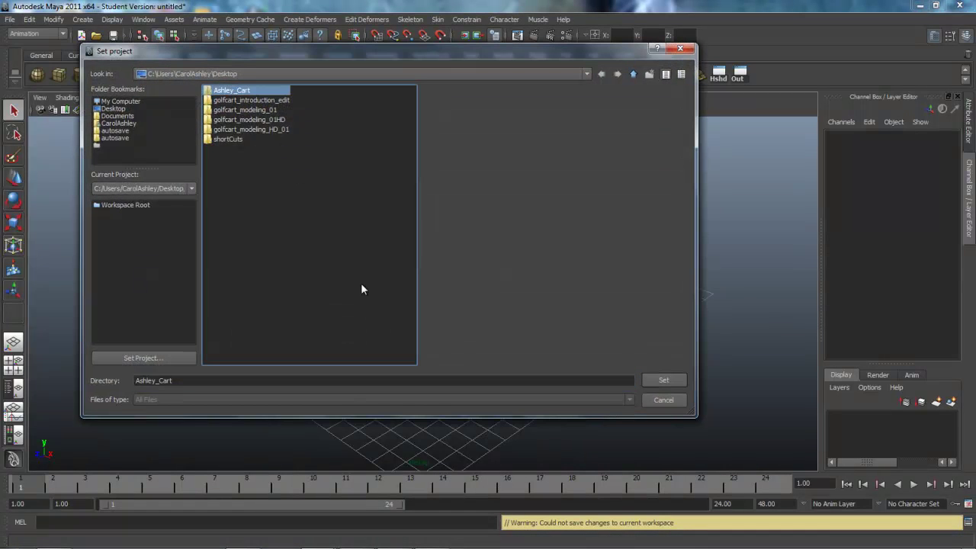
left_click(661, 378)
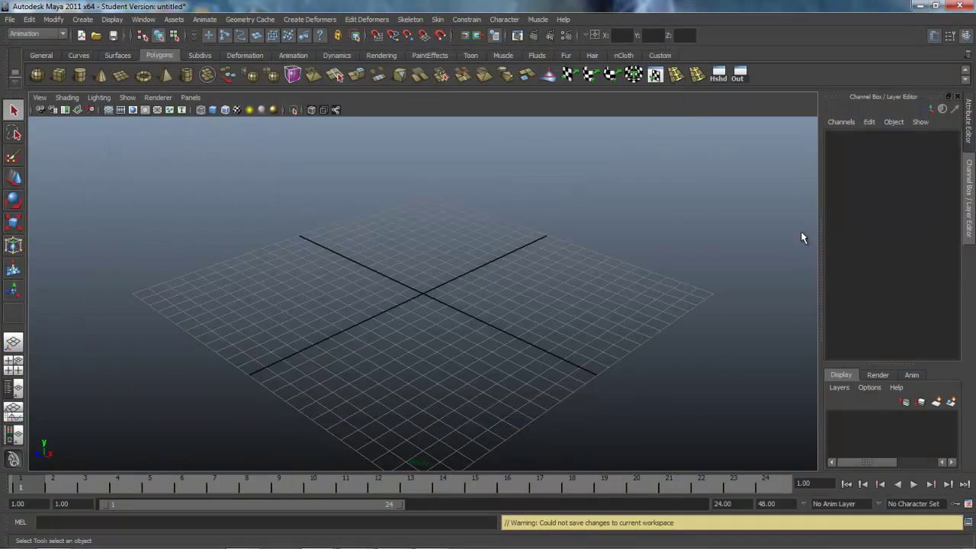
Step: Switch to the desktop and examine the contents of the project folder and its scenes subfolder
left_click(917, 9)
double_click(446, 201)
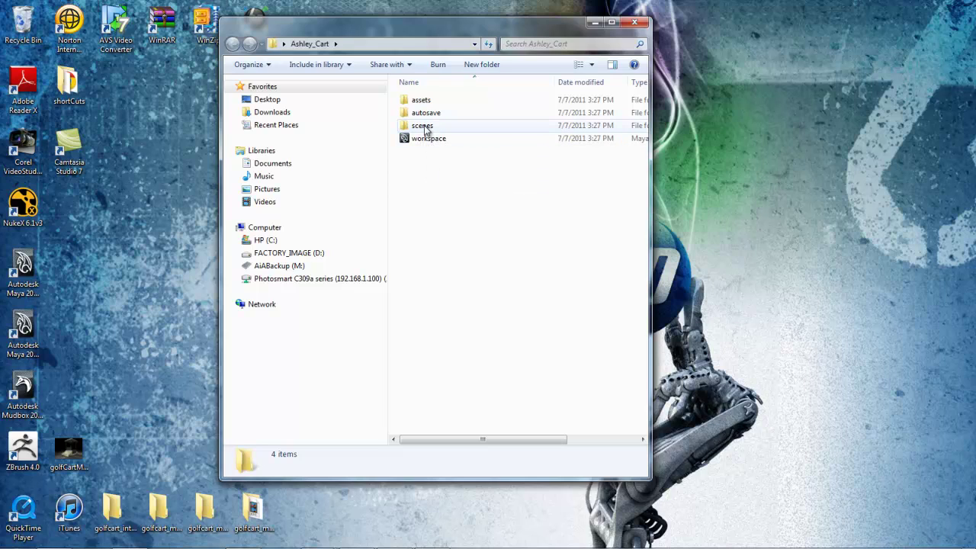
double_click(423, 127)
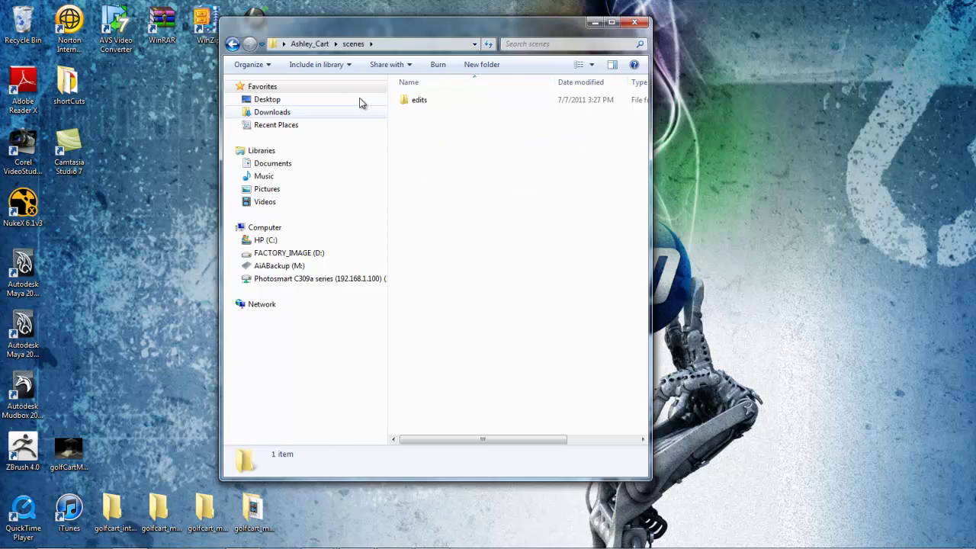
left_click(233, 44)
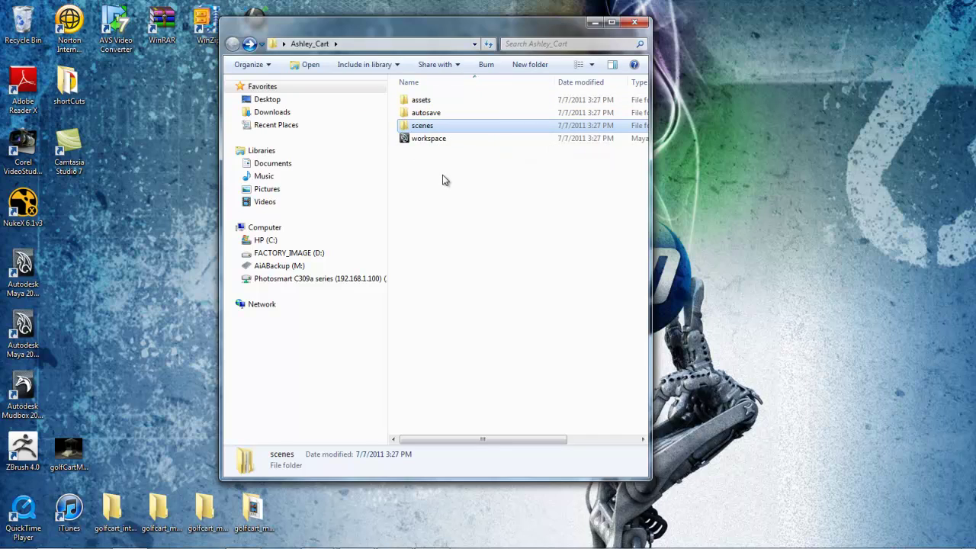
left_click(594, 24)
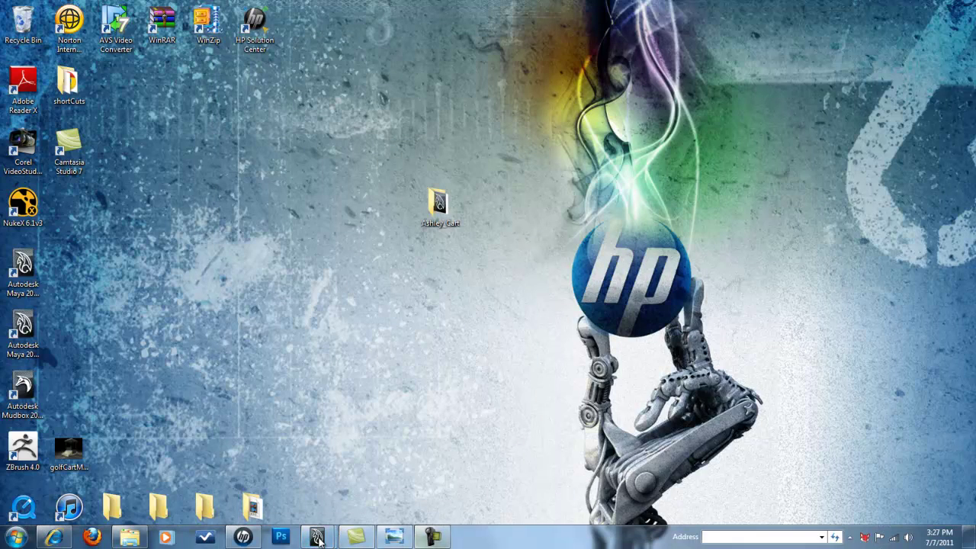
Step: Return to Maya and change the active menu set to Polygons
mouse_move(317, 537)
left_click(359, 488)
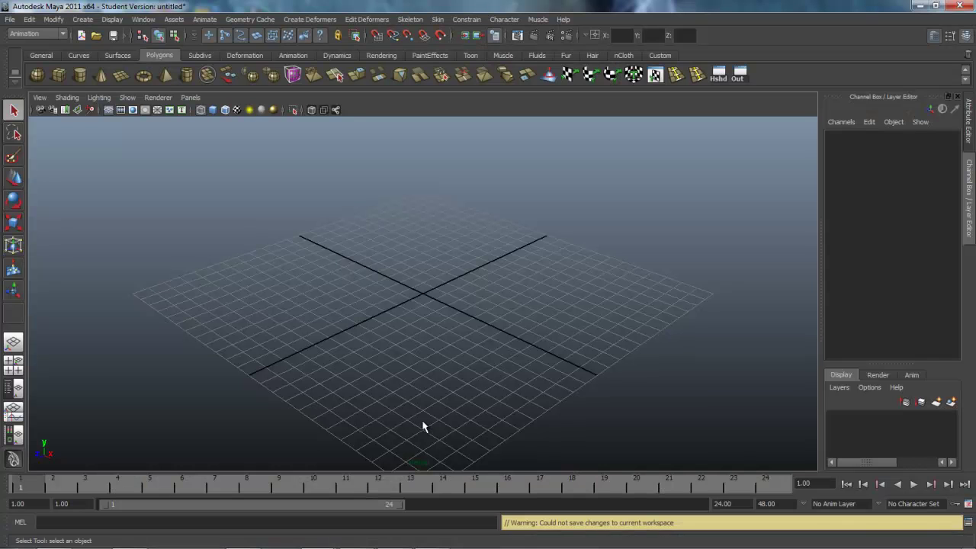
left_click(62, 34)
left_click(42, 52)
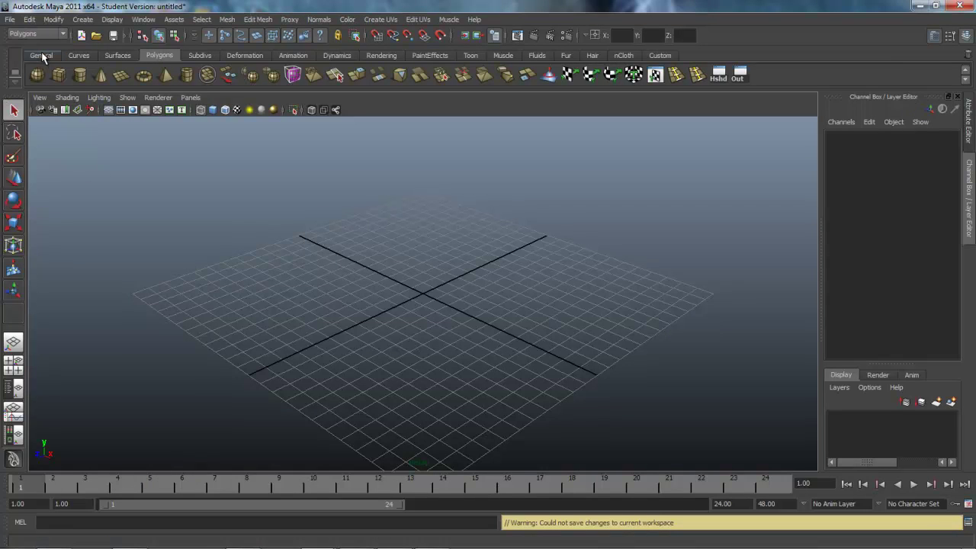
Step: Check the Interactive Creation option for polygon primitives
left_click(86, 21)
mouse_move(107, 50)
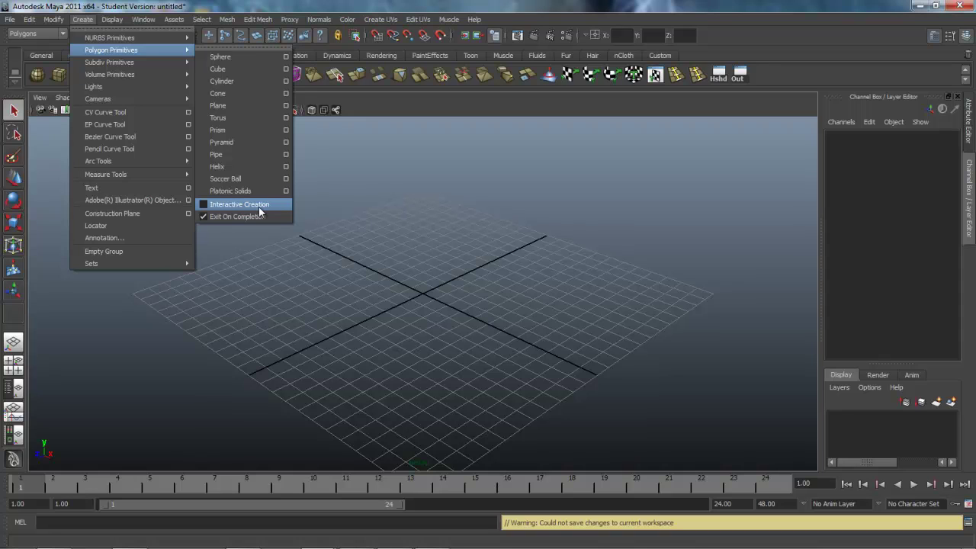
left_click(55, 20)
Step: Open Maya's preferences and restore the default settings
left_click(58, 23)
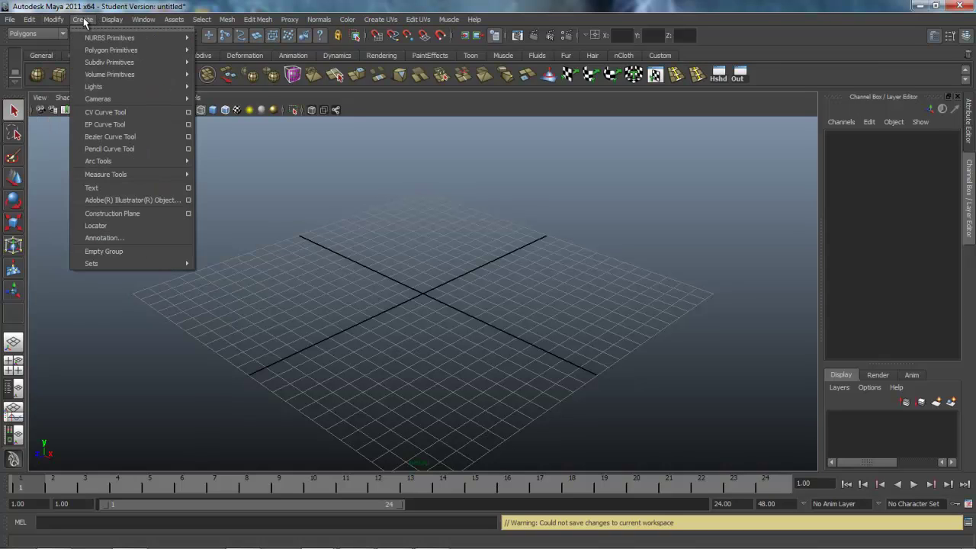
mouse_move(140, 21)
mouse_move(194, 86)
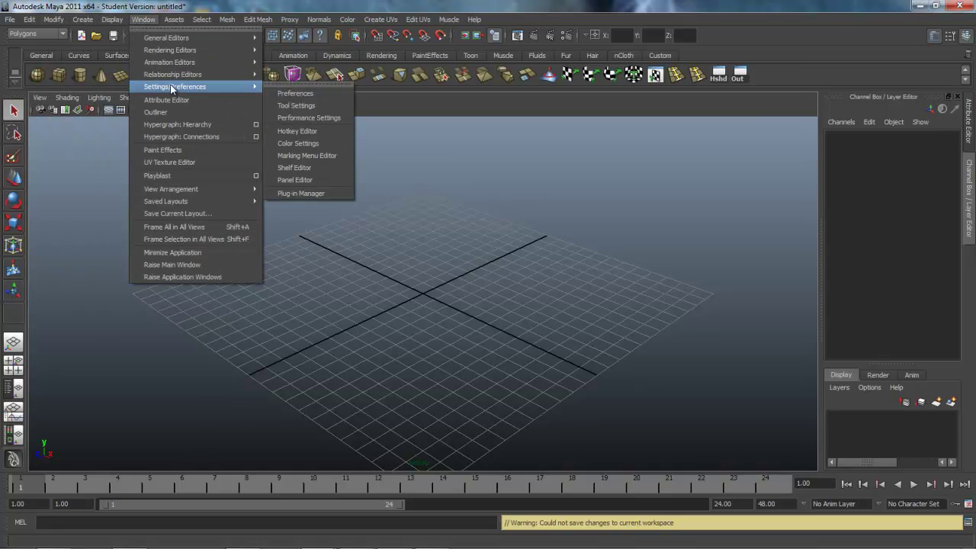
left_click(304, 92)
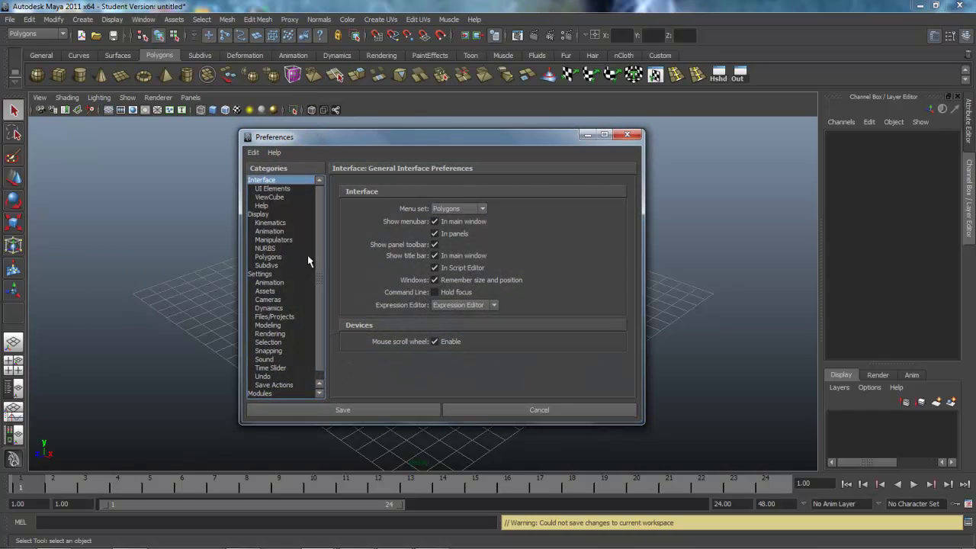
left_click(271, 187)
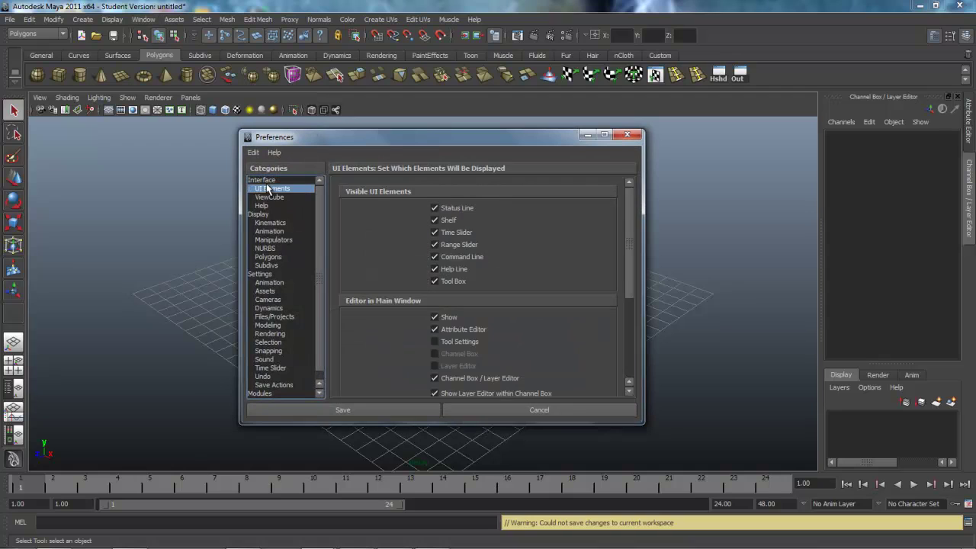
left_click(255, 153)
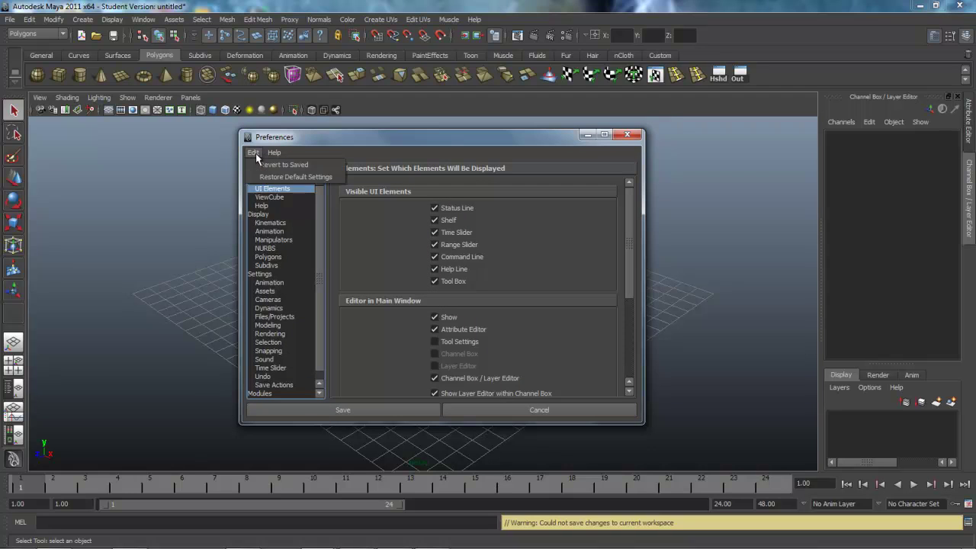
left_click(289, 176)
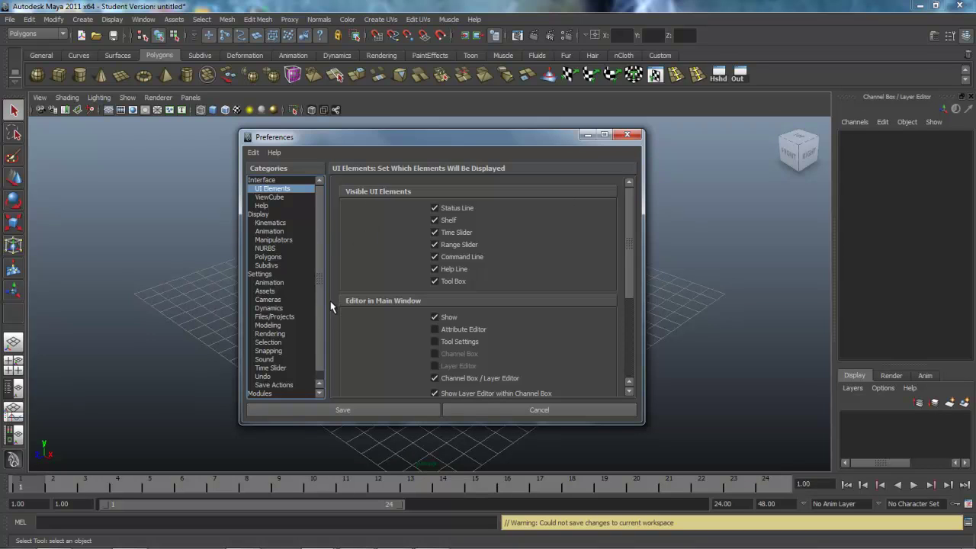
Step: Set the undo queue to Infinite and save the preferences
left_click(269, 377)
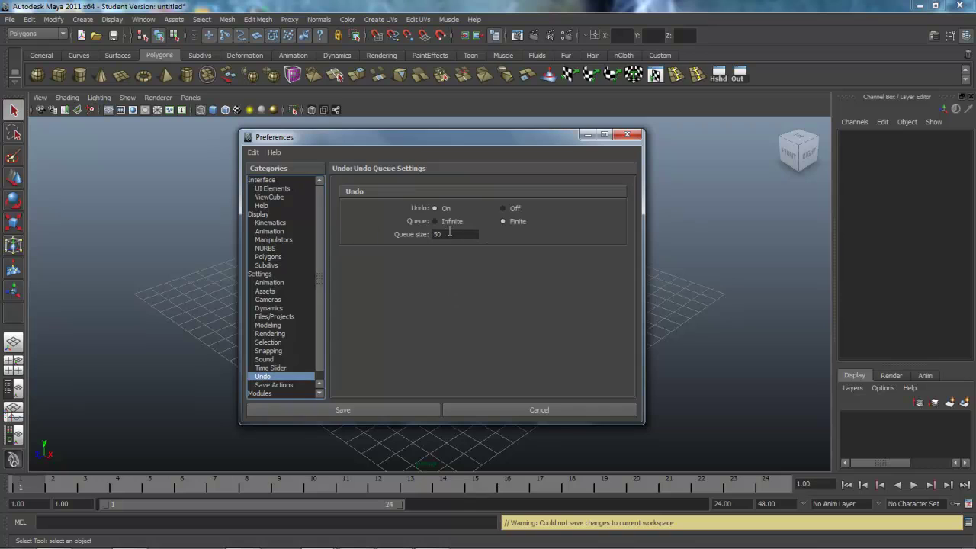
left_click(435, 221)
left_click(377, 411)
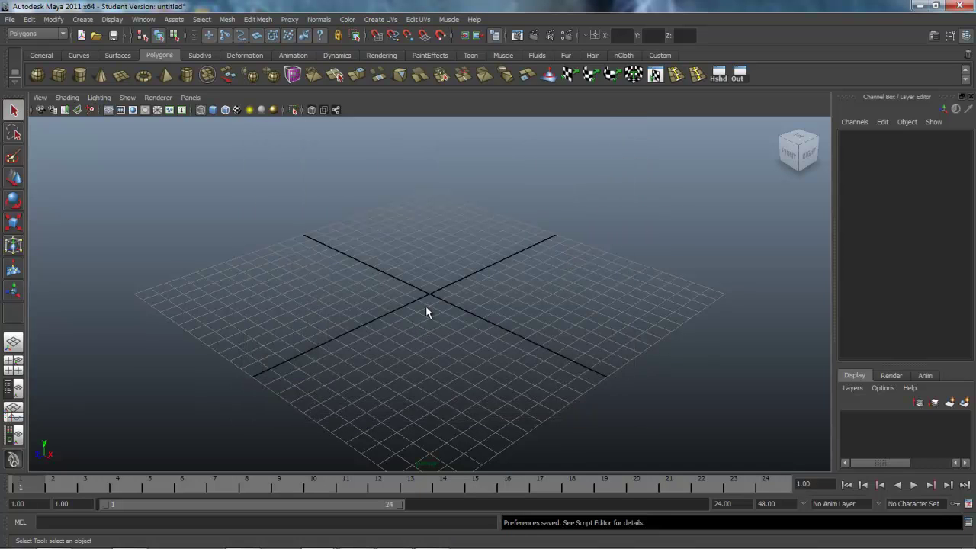
Step: Create a polygon cube at the centre of the grid
left_click(83, 19)
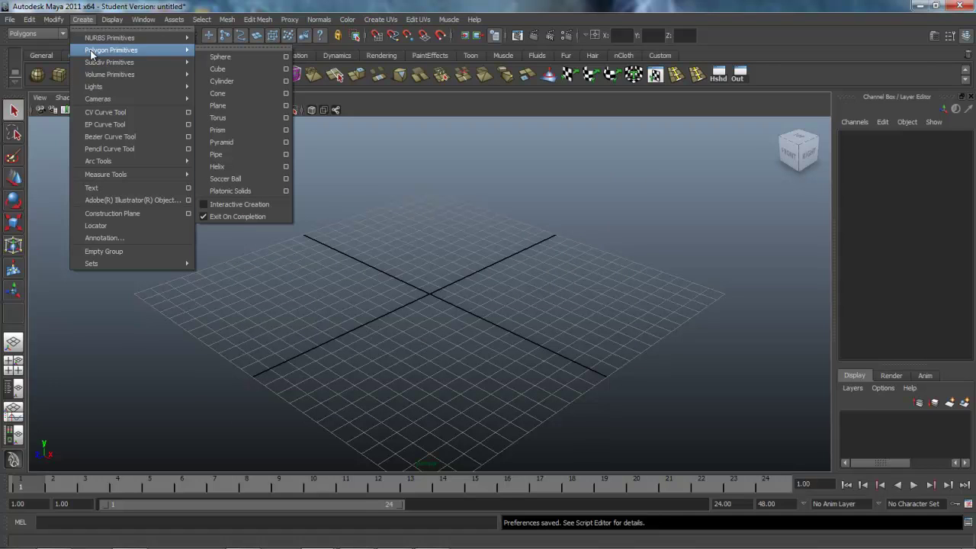
left_click(218, 69)
left_click_drag(363, 344, 424, 359, "alt")
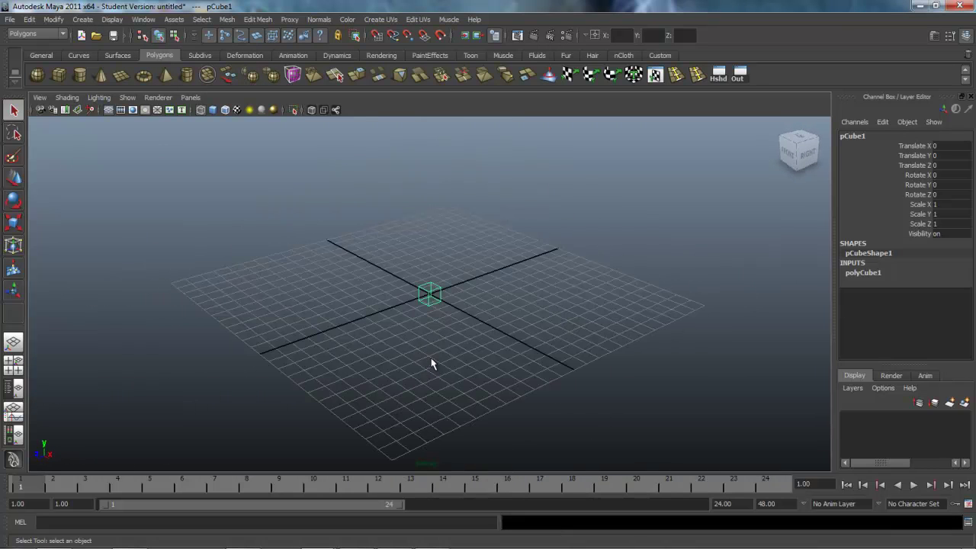
left_click(861, 272)
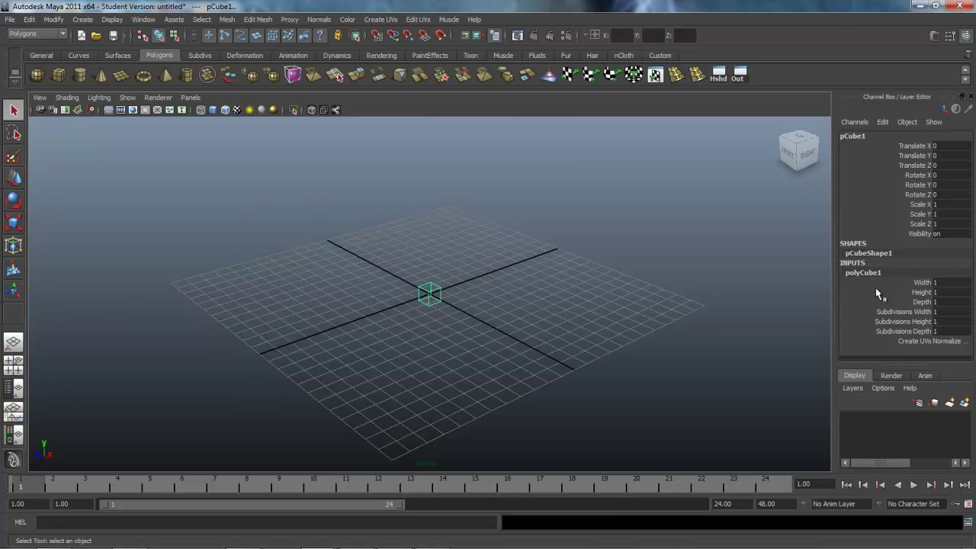
left_click(923, 282)
left_click(937, 283)
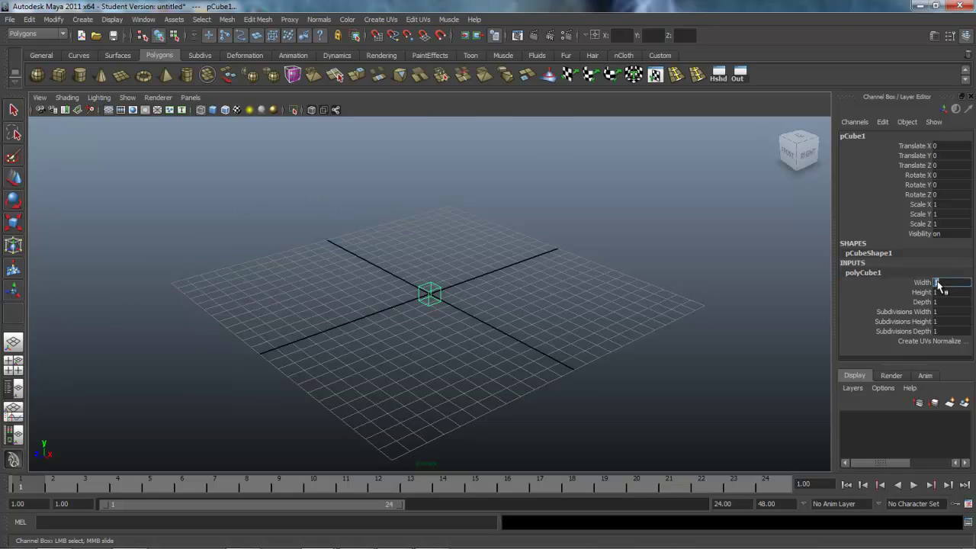
left_click(427, 291)
key("r")
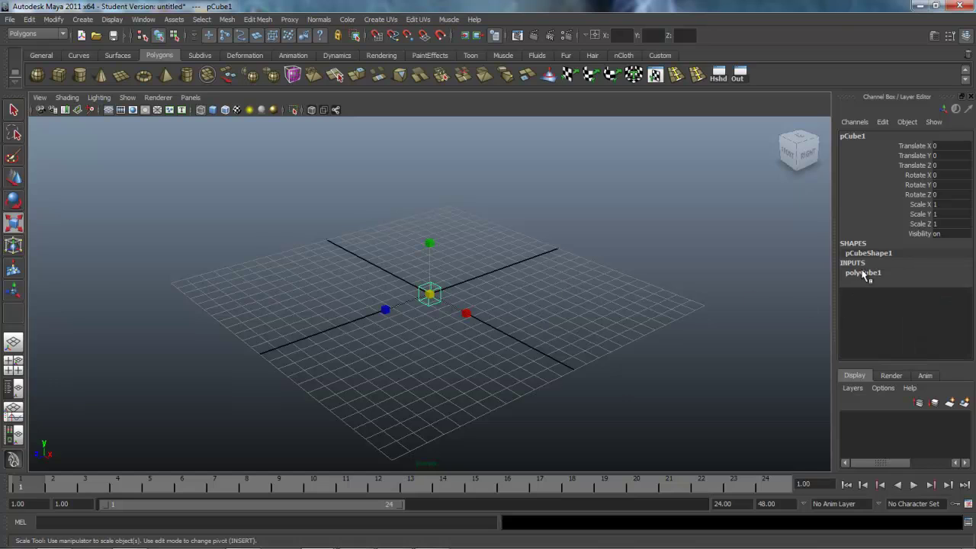
Step: Set the polygon cube's width to 4 and its height to 0.6
left_click(865, 274)
key("q")
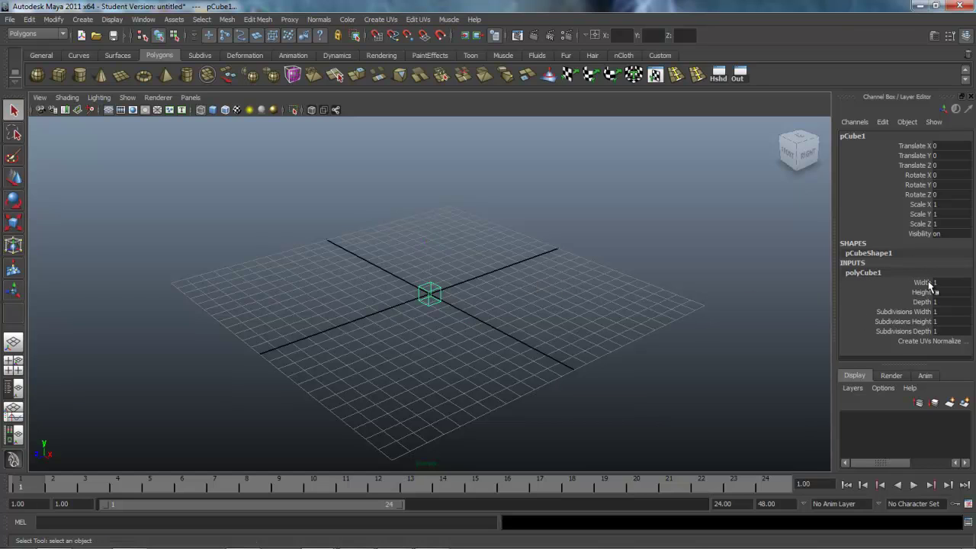
left_click(921, 283)
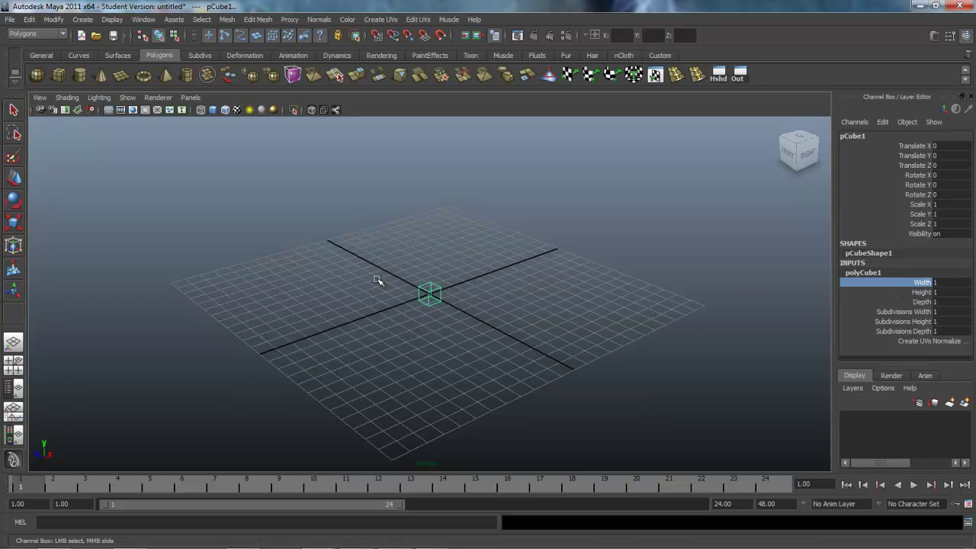
middle_click_drag(422, 298, 604, 291)
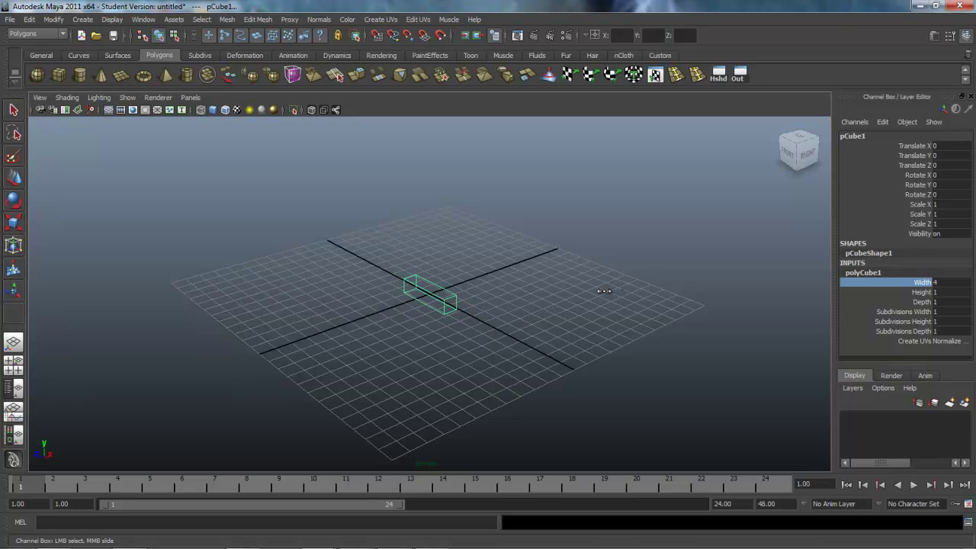
left_click(922, 293)
left_click_drag(612, 311, 536, 334, "alt")
middle_click_drag(545, 312, 544, 311)
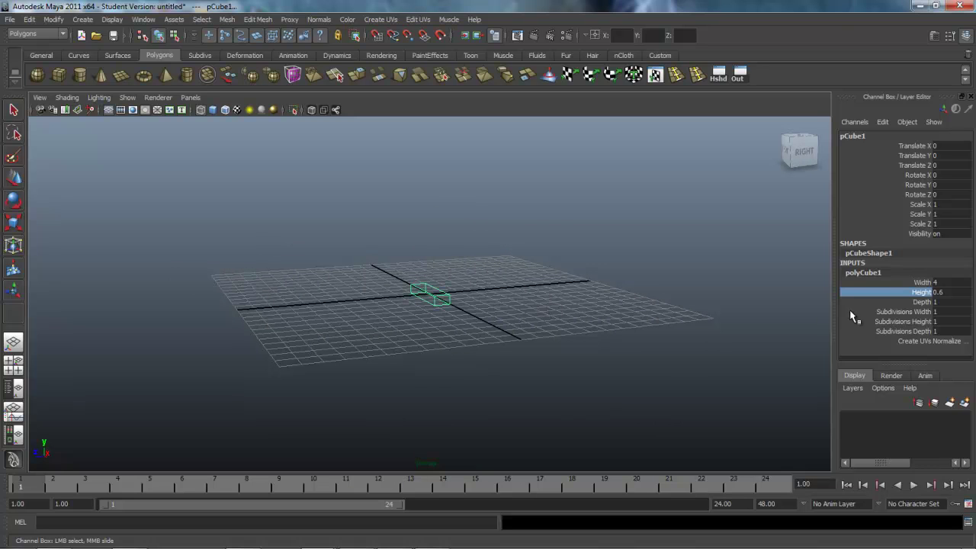
Step: Set the cube's depth to 16 to stretch it into a long slab
left_click(923, 302)
left_click_drag(446, 331, 422, 353, "alt")
middle_click_drag(422, 353, 509, 348)
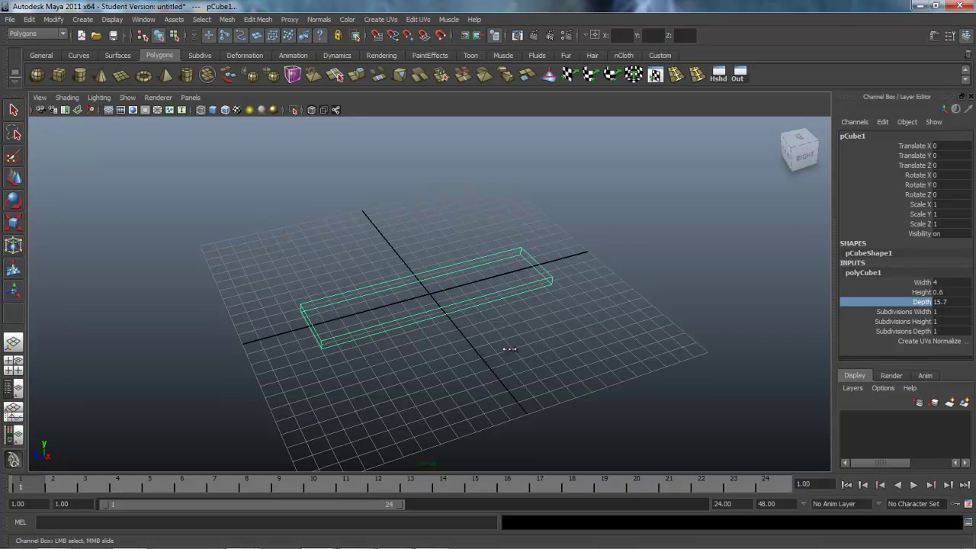
middle_click_drag(509, 349, 508, 350)
left_click_drag(504, 352, 464, 350, "alt")
middle_click_drag(432, 358, 512, 340, "alt")
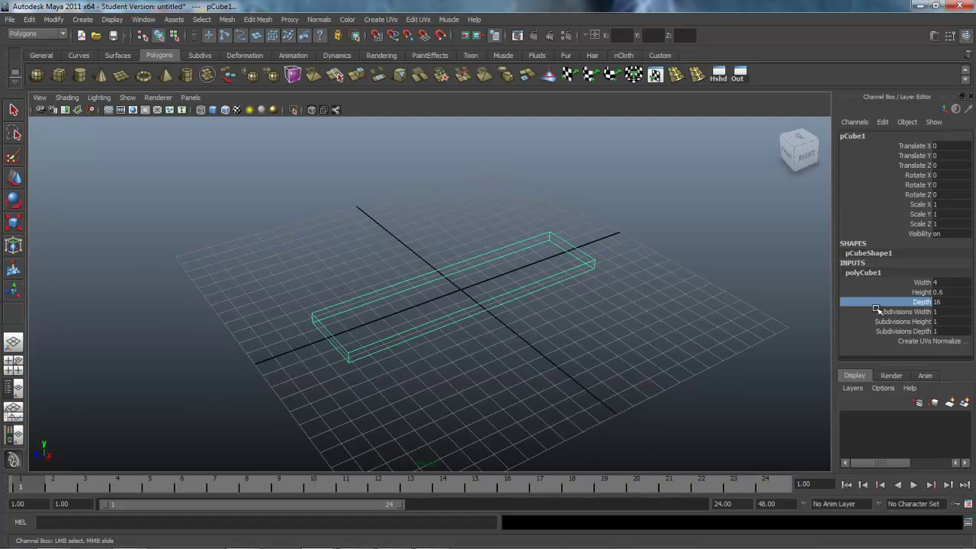
Step: Display the slab shaded and set its width subdivisions to 2
mouse_move(462, 363)
left_mouse_down("alt")
mouse_move(572, 363)
mouse_move(490, 340)
mouse_move(525, 354)
mouse_move(503, 361)
left_mouse_up("alt")
key("5")
left_click(907, 312)
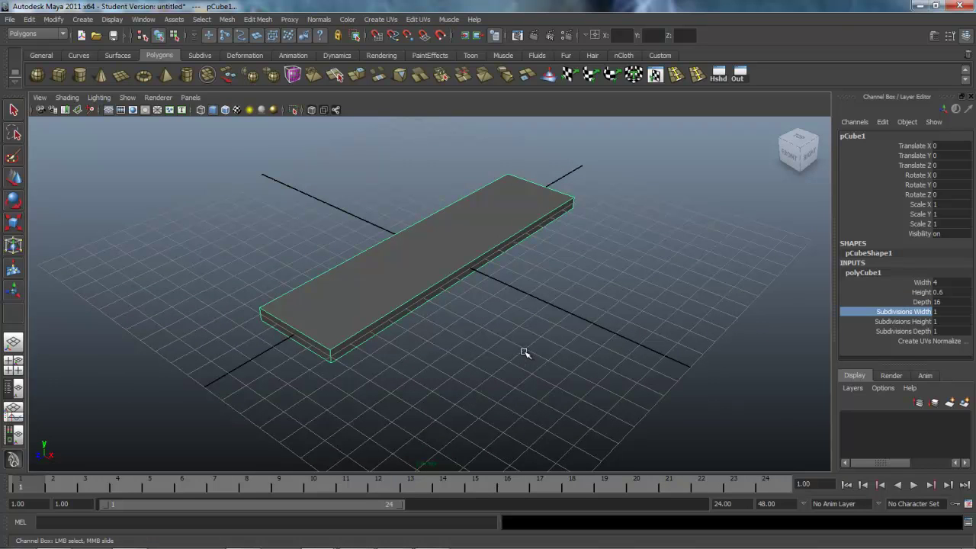
middle_click_drag(526, 352, 528, 351)
left_click_drag(464, 370, 519, 364, "alt")
left_click_drag(537, 340, 529, 373, "alt")
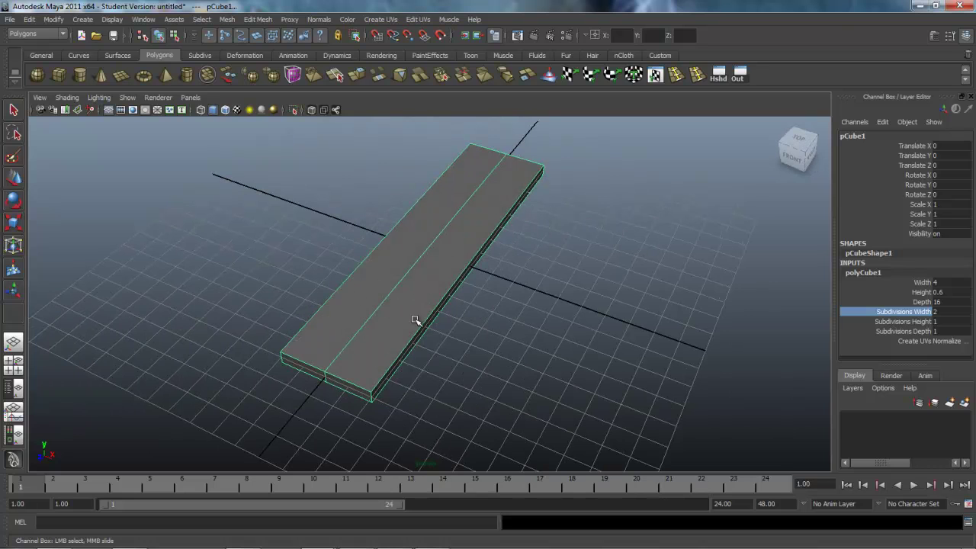
mouse_move(531, 354)
left_mouse_down("alt")
mouse_move(508, 342)
mouse_move(548, 345)
left_mouse_up("alt")
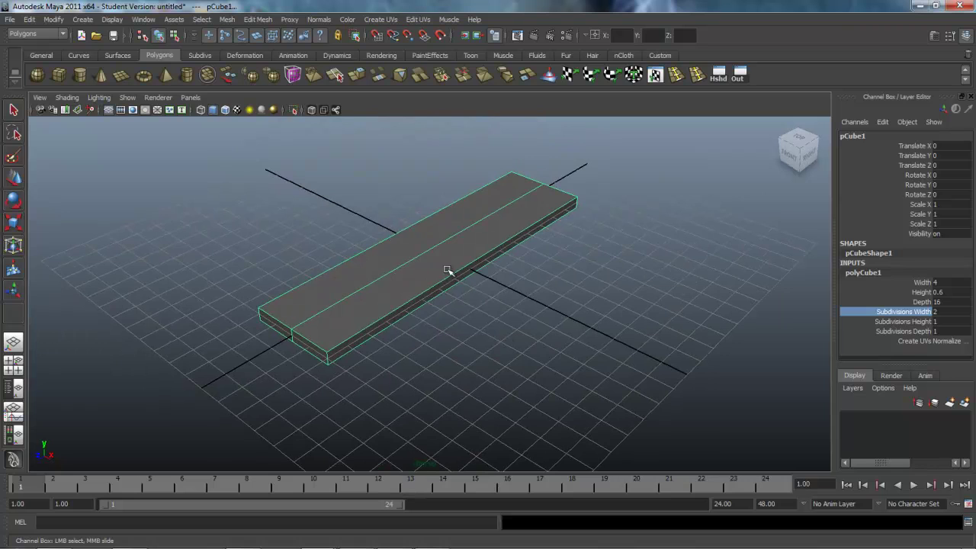
left_click_drag(447, 272, 523, 327, "alt")
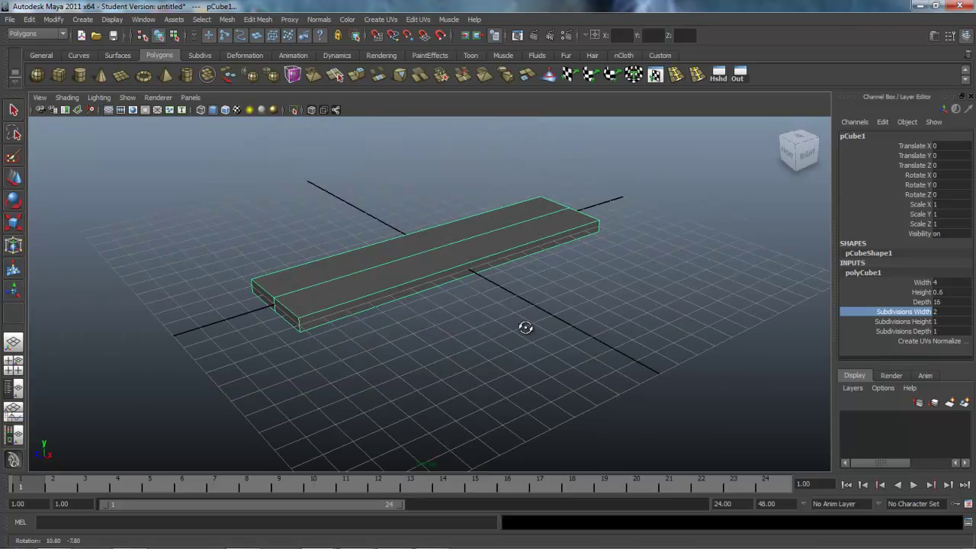
Step: Set the slab's height subdivisions to 2 and its depth subdivisions to 5
left_click(908, 321)
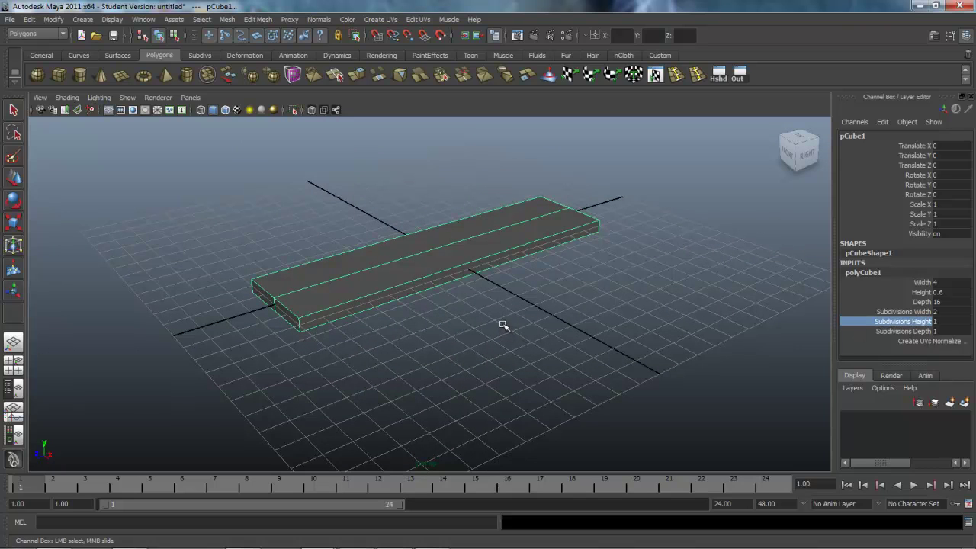
middle_click_drag(501, 320, 503, 319)
left_click(906, 332)
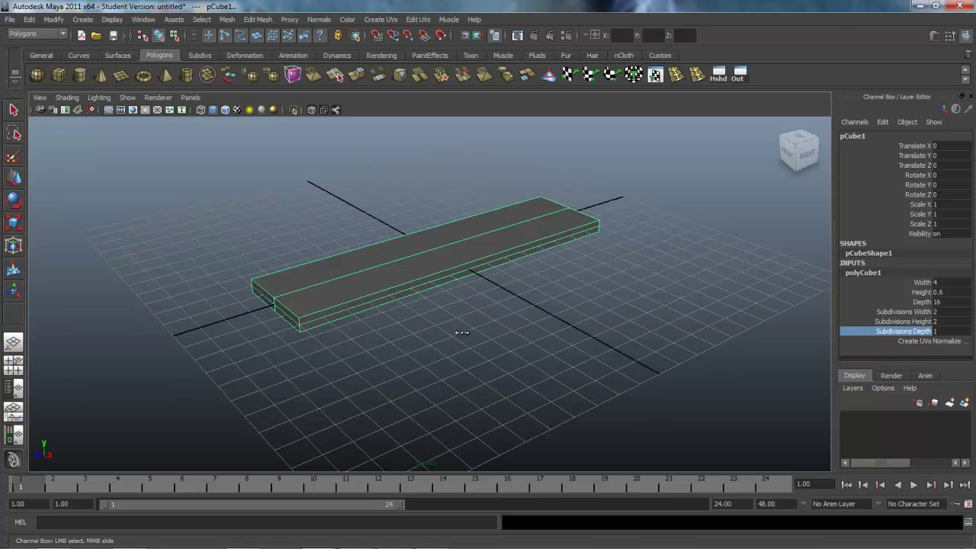
middle_click_drag(465, 333, 482, 333)
left_click_drag(501, 349, 444, 368, "alt")
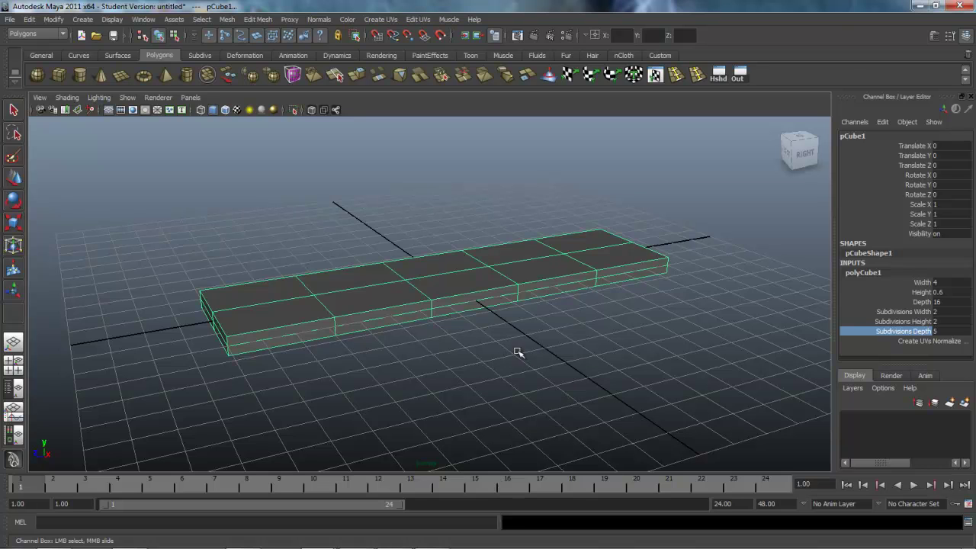
right_click_drag(551, 359, 470, 363, "alt")
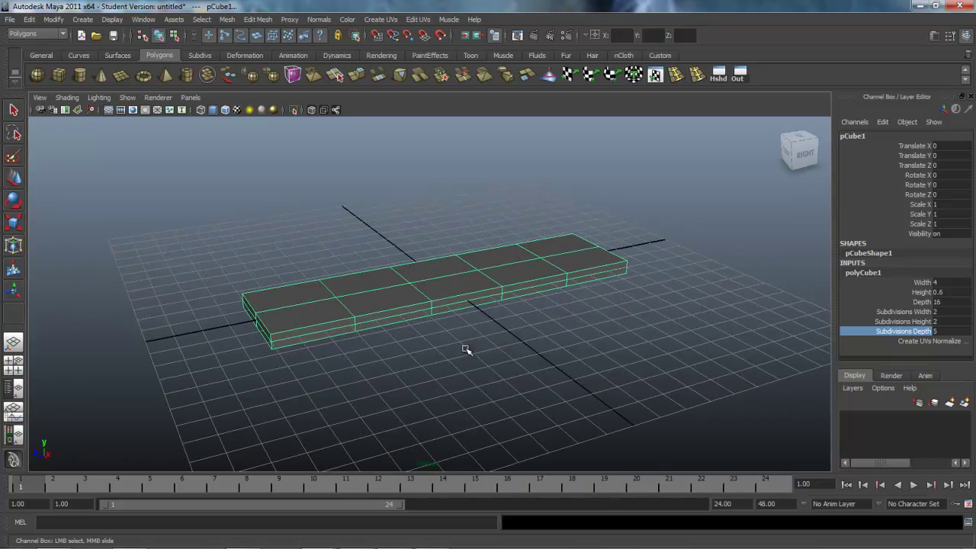
Step: Delete all faces of the slab's negative-X half, keeping only one lengthwise half
left_click_drag(439, 349, 466, 381, "alt")
right_click_drag(391, 298, 394, 326)
left_click_drag(357, 210, 573, 266)
key("Delete")
left_click_drag(544, 333, 525, 338, "alt")
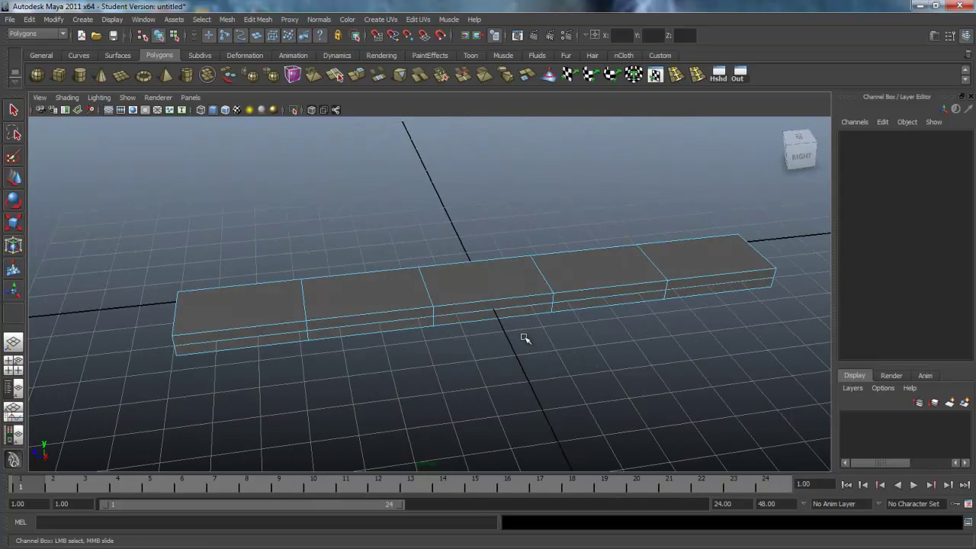
left_click_drag(326, 376, 307, 348, "alt")
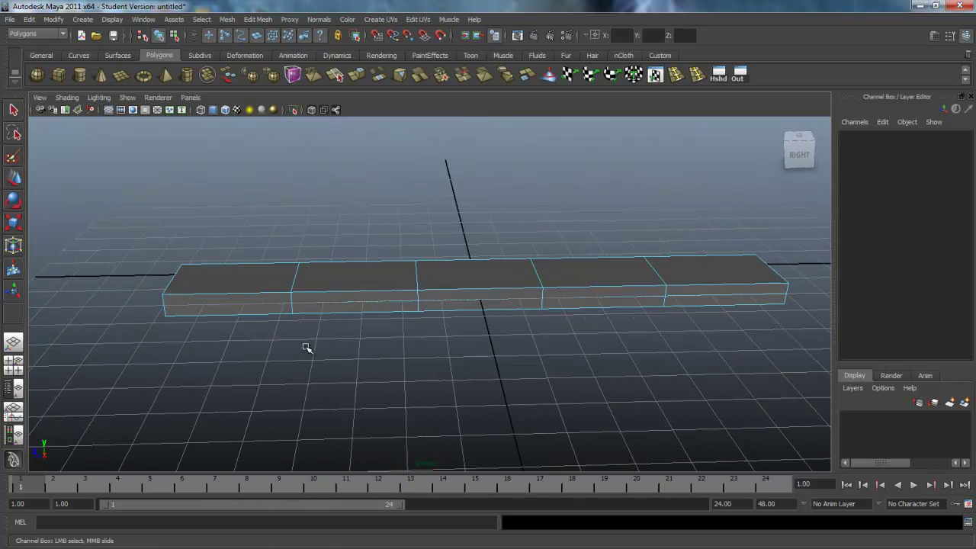
left_click(259, 276)
left_click(347, 285, "shift")
left_click(619, 274, "shift")
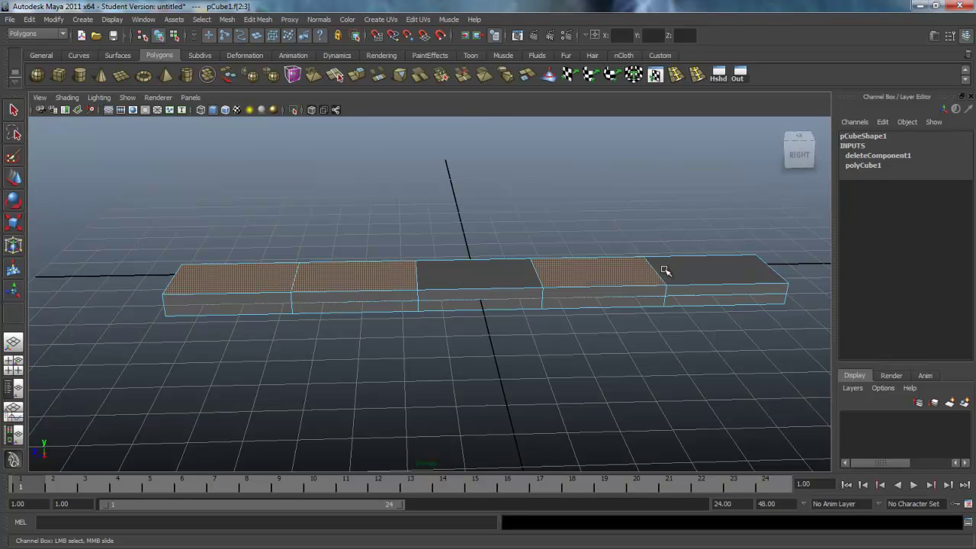
left_click(669, 269, "shift")
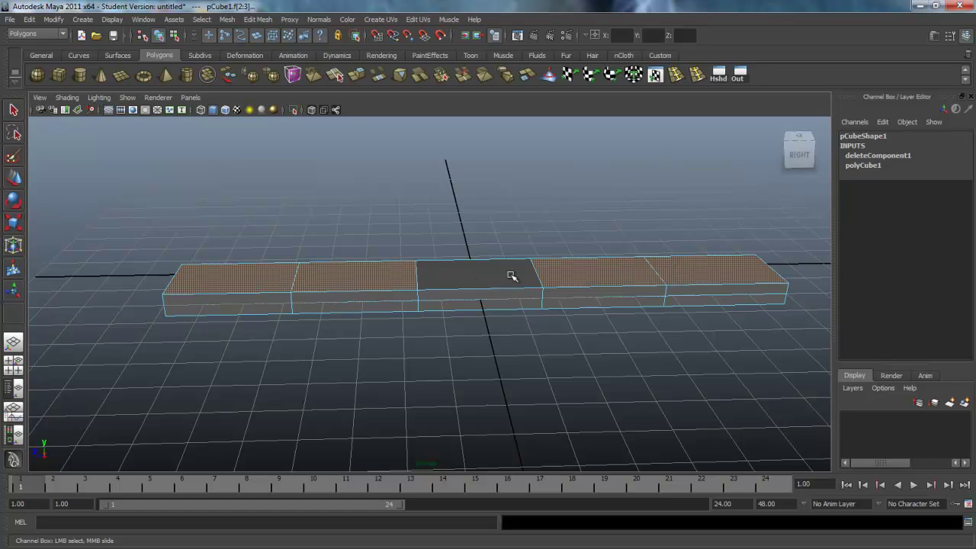
left_click(588, 279)
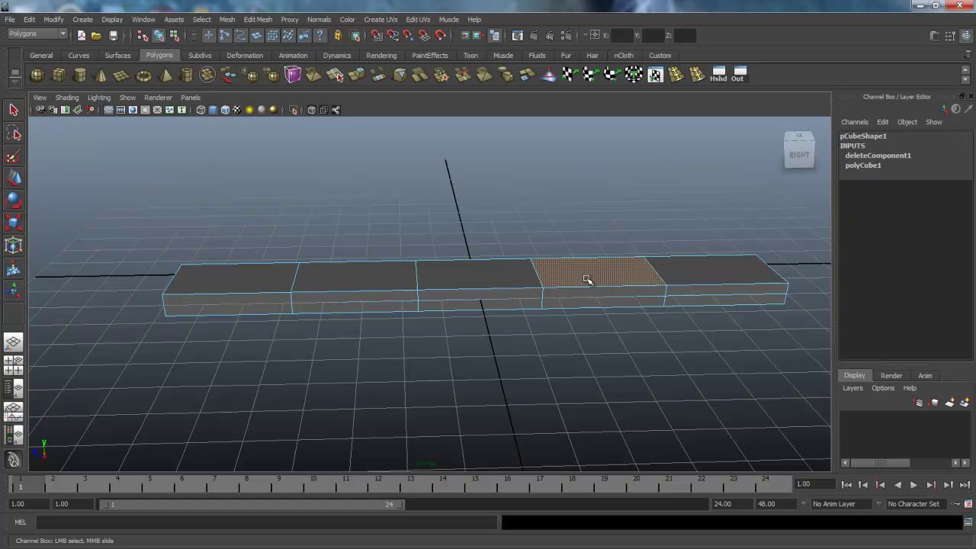
Step: Move the two inner vertex rows on the negative-Z side outward, placing the row nearest the centre at about Z -3.08
right_click(660, 275)
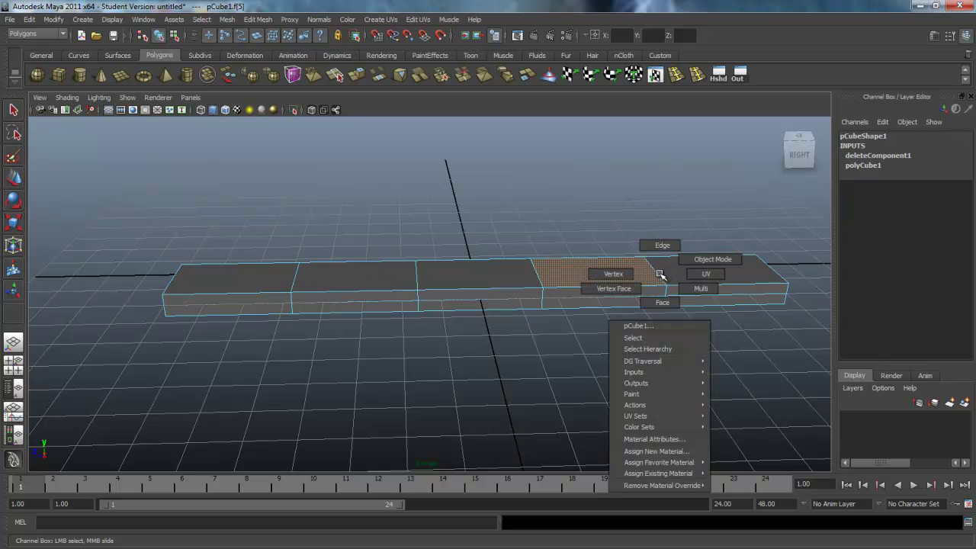
left_click(612, 274)
left_click_drag(580, 363, 565, 322, "alt")
left_click_drag(520, 241, 544, 321)
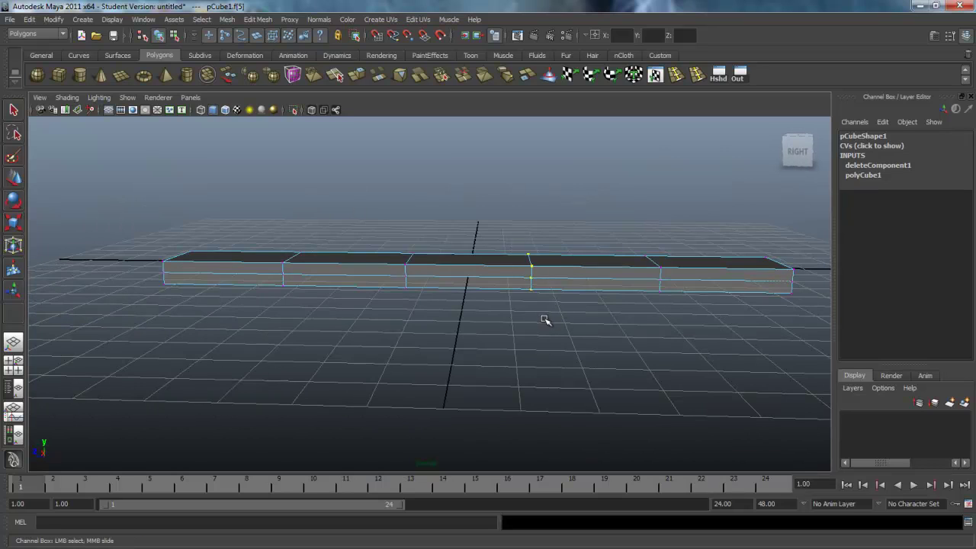
left_click_drag(614, 238, 680, 325)
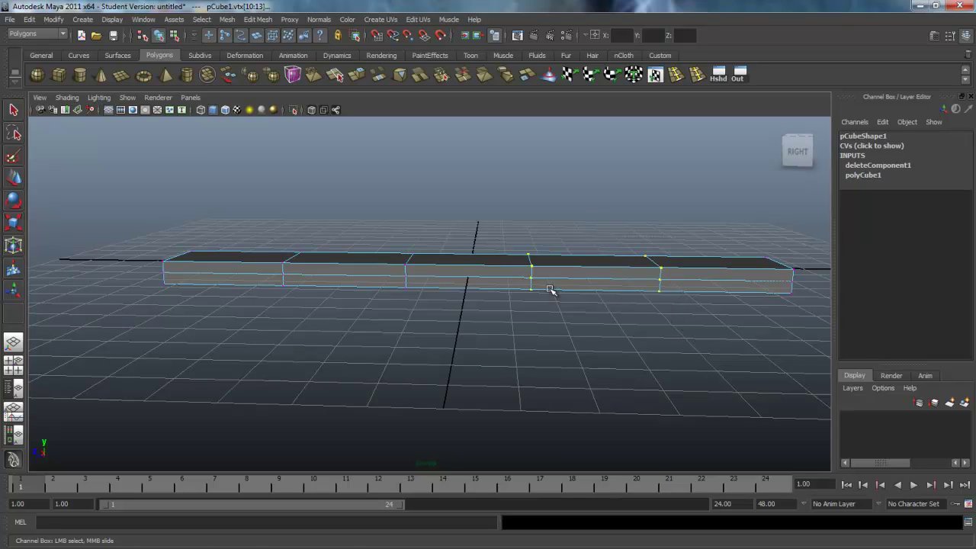
key("w")
left_click_drag(557, 275, 585, 369)
left_click_drag(649, 385, 577, 349, "alt")
left_click_drag(525, 297, 513, 297)
left_click_drag(464, 236, 523, 355)
left_click_drag(464, 305, 481, 295)
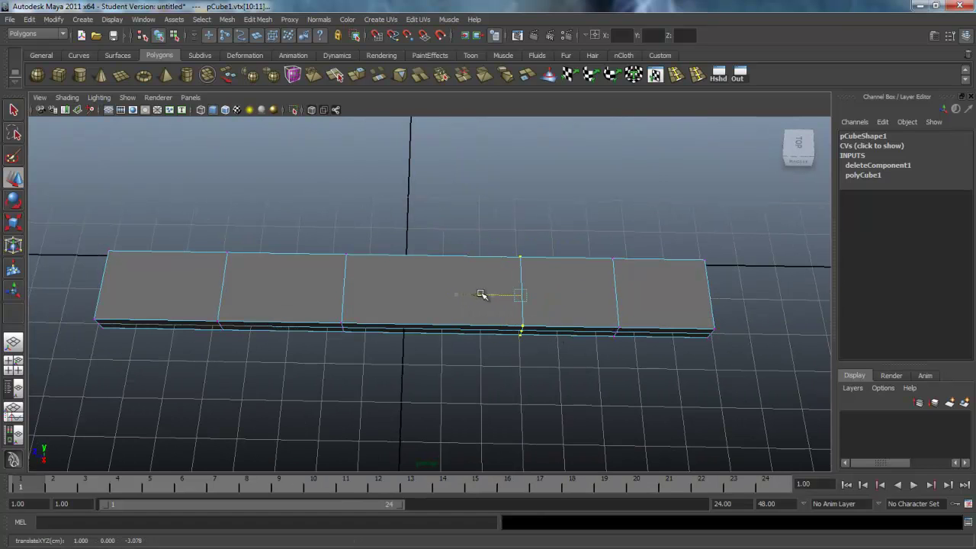
Step: Move the two inner vertex rows on the positive-Z side outward to lengthen the middle section
left_click_drag(383, 379, 388, 353, "alt")
left_click_drag(204, 275, 396, 416)
left_click_drag(257, 335, 196, 263, "alt")
left_click_drag(190, 223, 379, 345)
left_click_drag(257, 285, 232, 288)
left_click_drag(279, 218, 329, 319)
left_click_drag(283, 283, 363, 359, "alt")
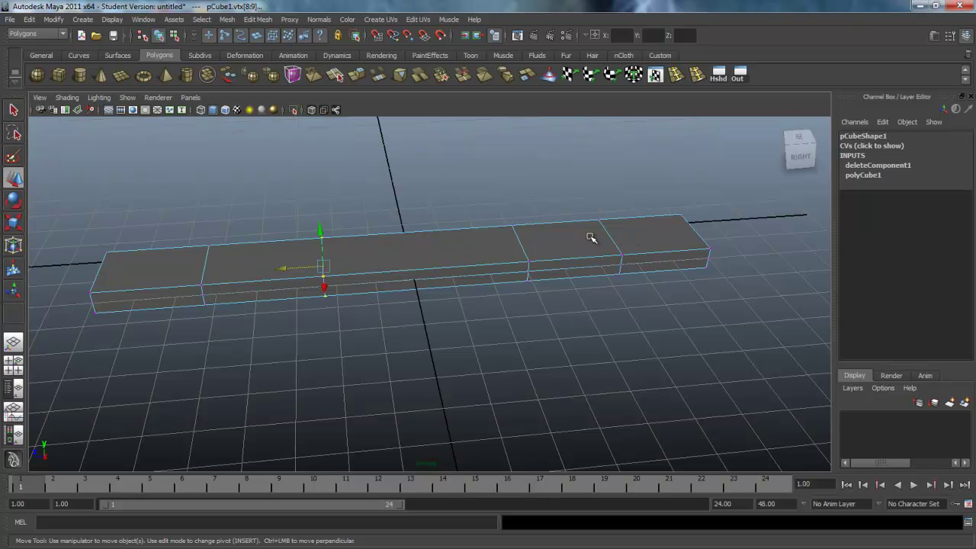
left_click_drag(488, 366, 537, 370, "alt")
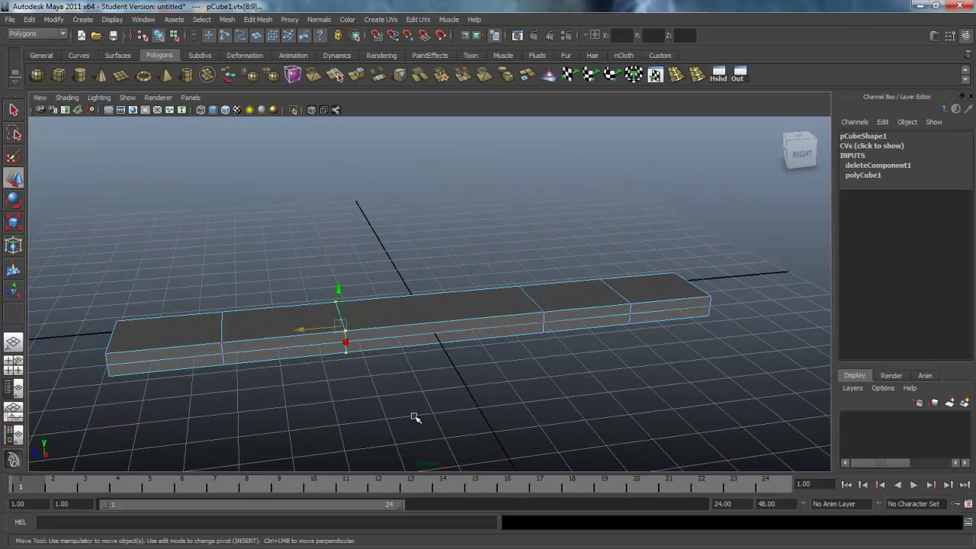
left_click_drag(415, 417, 415, 425, "alt")
Step: Extrude the four top faces on both sides of the middle section straight up by about 1.41 along world Y
left_click(206, 351)
right_click_drag(256, 328, 257, 355)
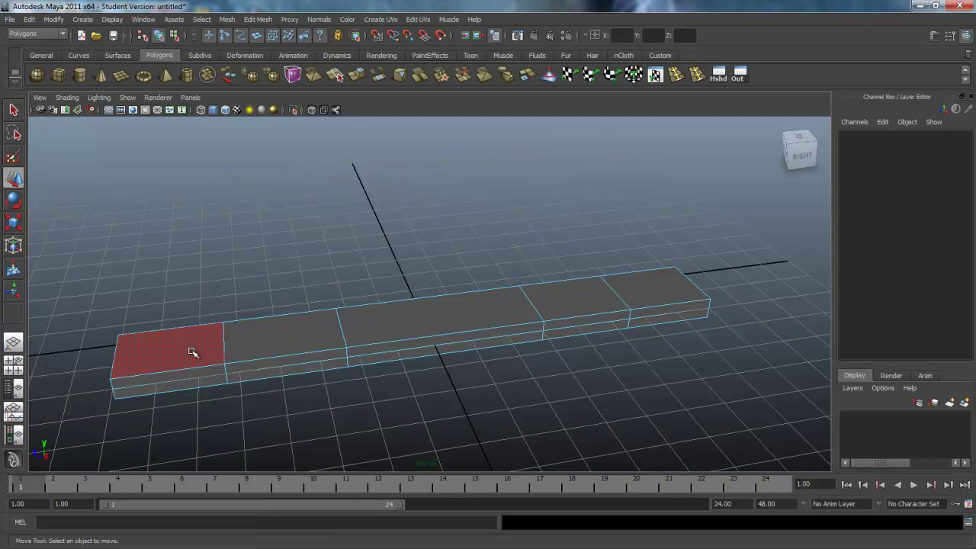
left_click(271, 339)
left_click(198, 351, "shift")
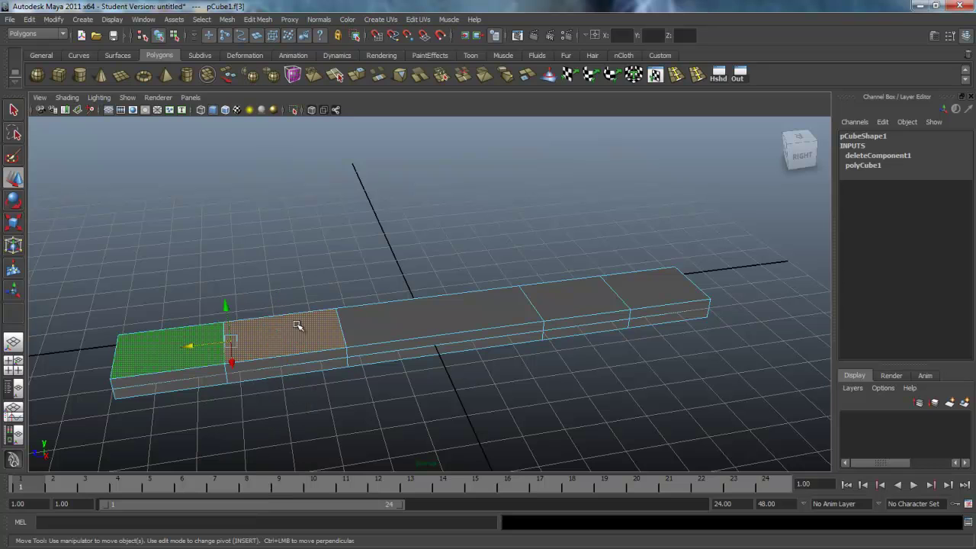
left_click(554, 297, "shift")
left_click(636, 283, "shift")
left_click_drag(523, 398, 488, 374, "alt")
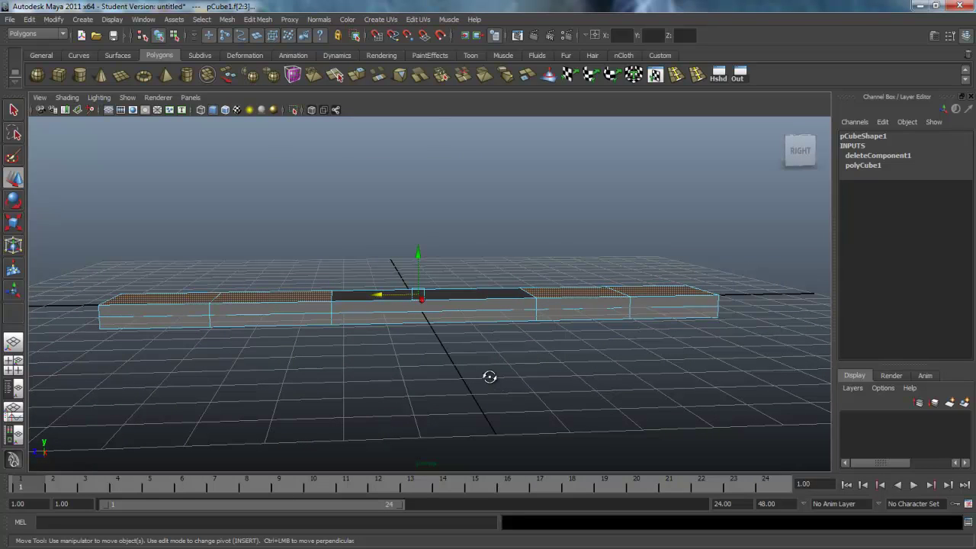
left_click(358, 75)
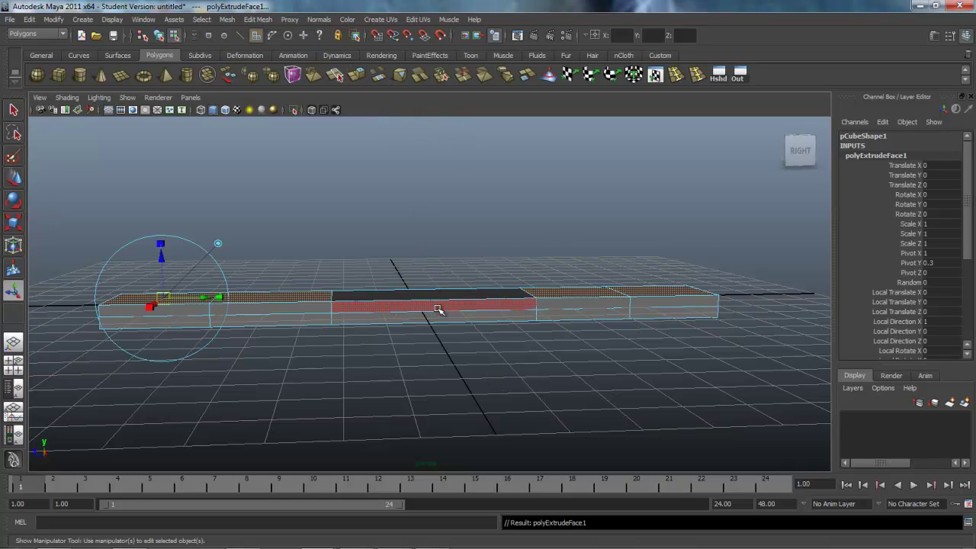
left_click(218, 243)
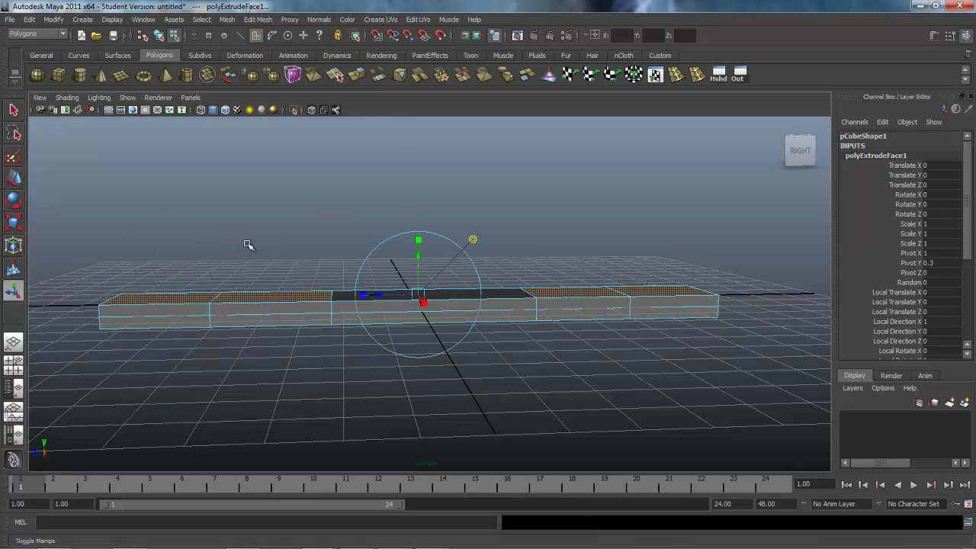
left_click_drag(417, 241, 415, 203)
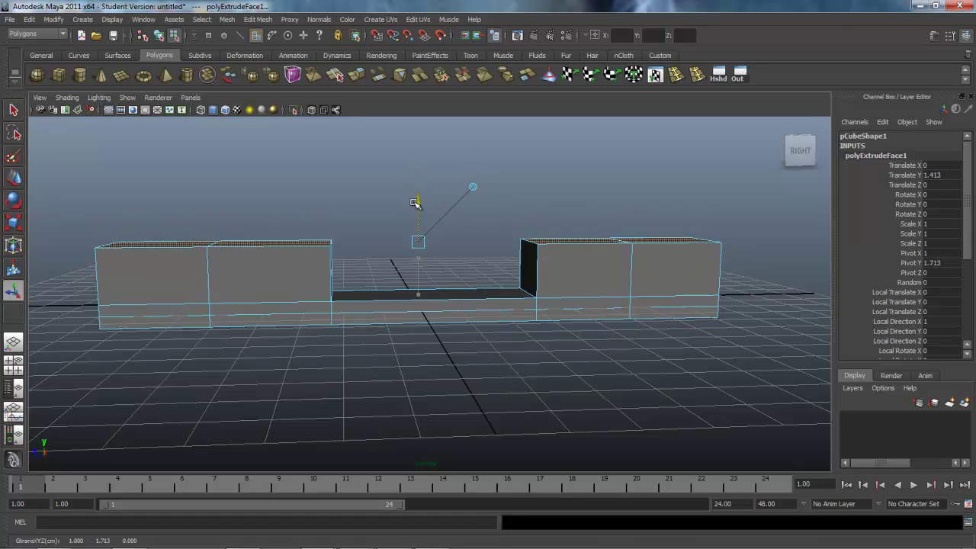
mouse_move(418, 335)
left_mouse_down("alt")
mouse_move(418, 344)
mouse_move(368, 347)
mouse_move(429, 338)
mouse_move(415, 337)
left_mouse_up("alt")
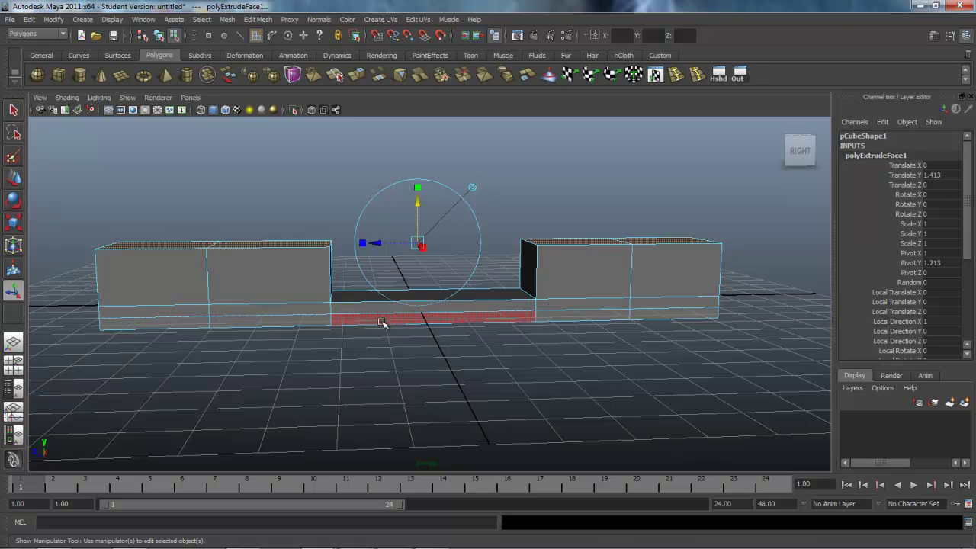
Step: Slope the top of the positive-Z block by raising its inner top vertices and lowering the top vertices toward its outer end
right_click_drag(317, 274, 284, 280)
key("w")
left_click_drag(314, 228, 340, 254)
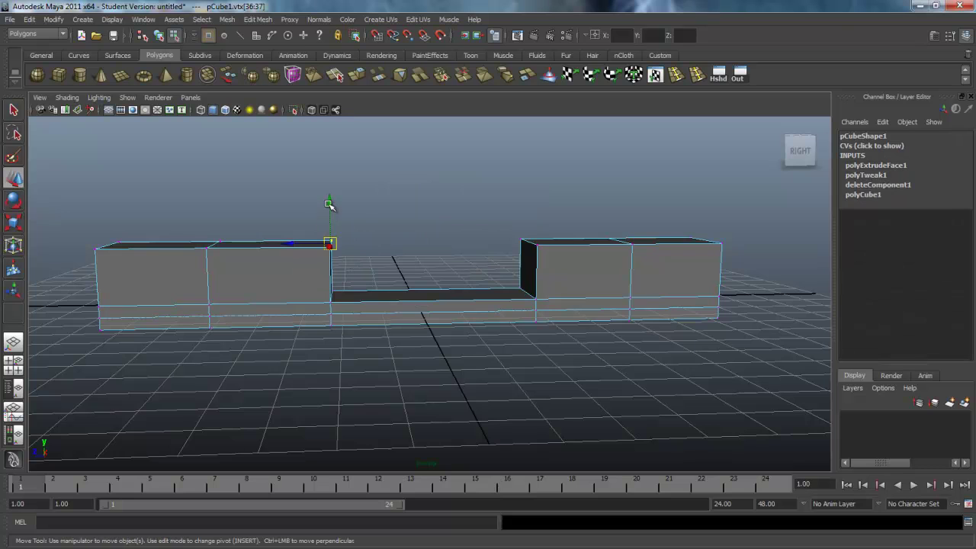
left_click_drag(329, 202, 307, 246)
left_click_drag(145, 226, 168, 253)
left_click_drag(165, 207, 169, 233)
left_click_drag(226, 308, 289, 304, "alt")
left_click_drag(513, 307, 561, 292, "alt")
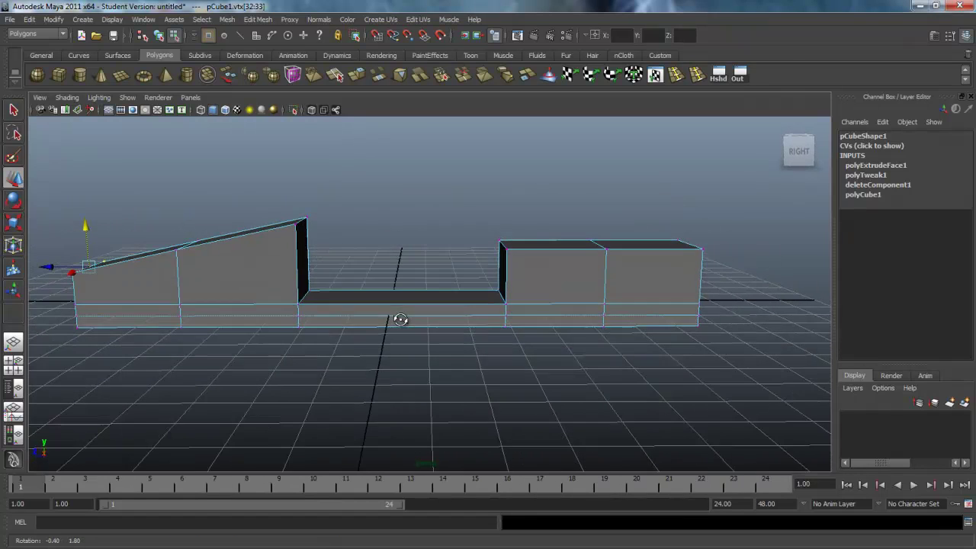
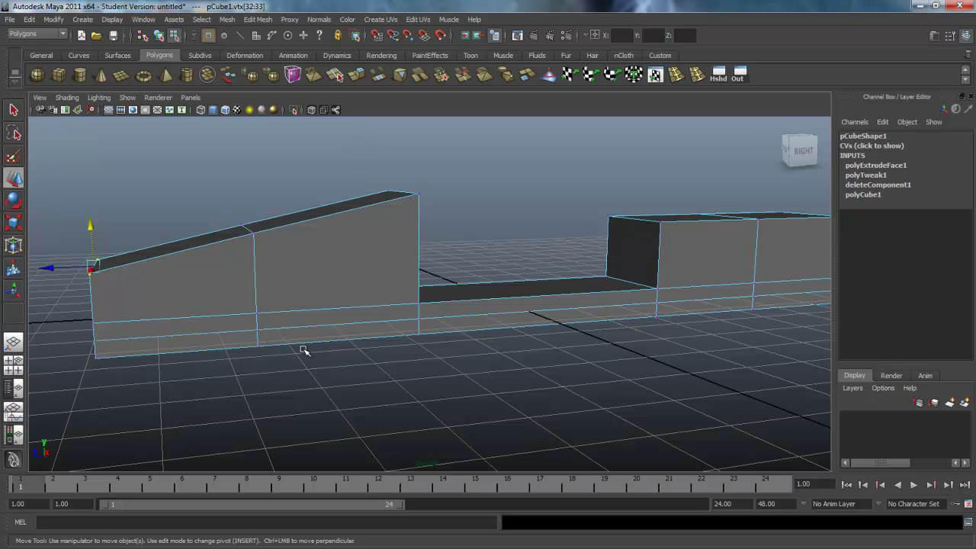
Step: Insert an edge loop on each side of the middle vertical edge line in both the positive-Z and negative-Z raised blocks
left_click(257, 19)
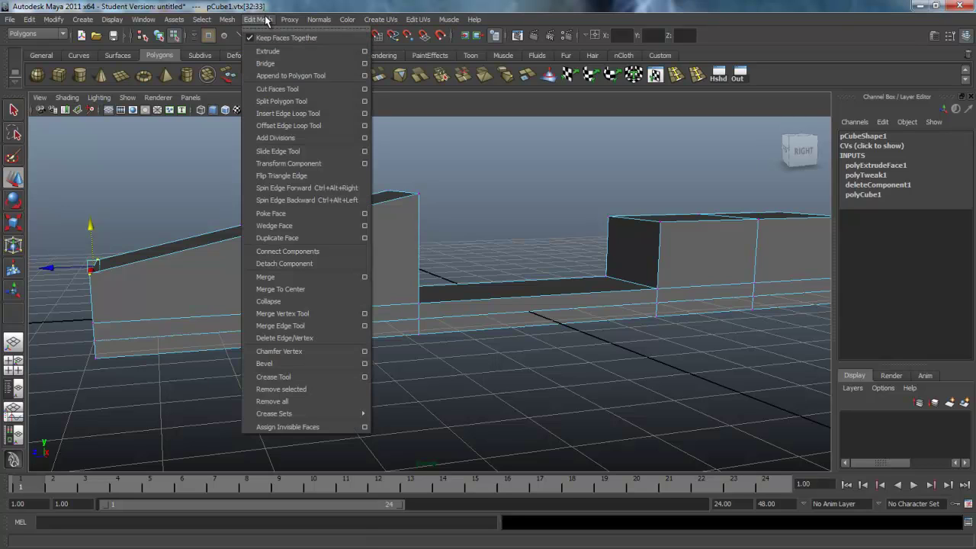
left_click(327, 112)
left_click_drag(198, 252, 223, 244)
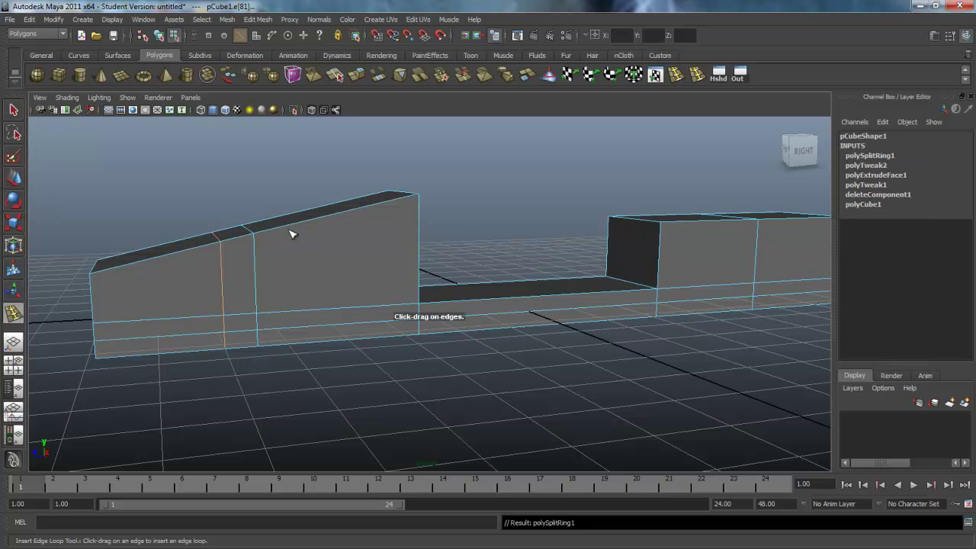
left_click_drag(298, 228, 298, 227)
middle_click_drag(381, 331, 253, 298, "alt")
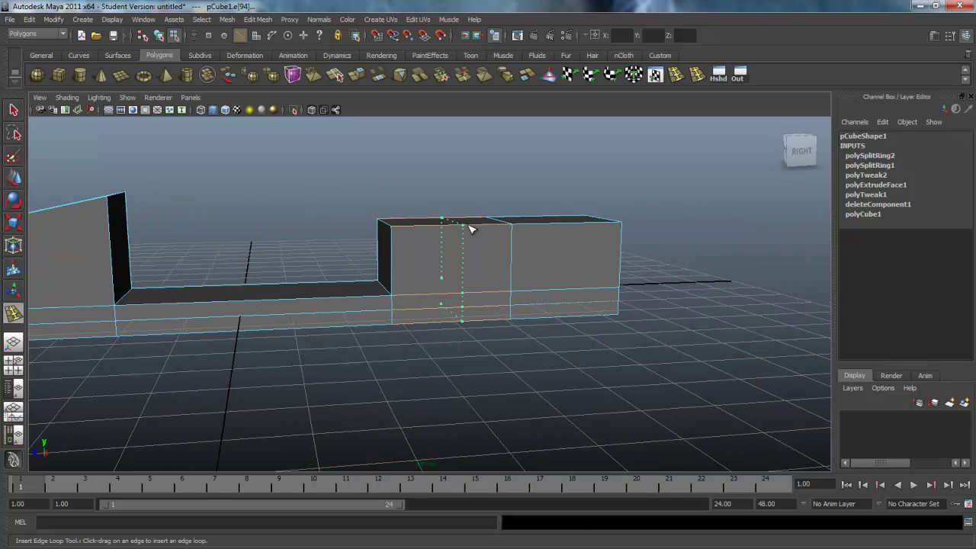
left_click_drag(483, 228, 482, 229)
left_click_drag(560, 220, 549, 228)
left_click_drag(549, 228, 476, 284, "alt")
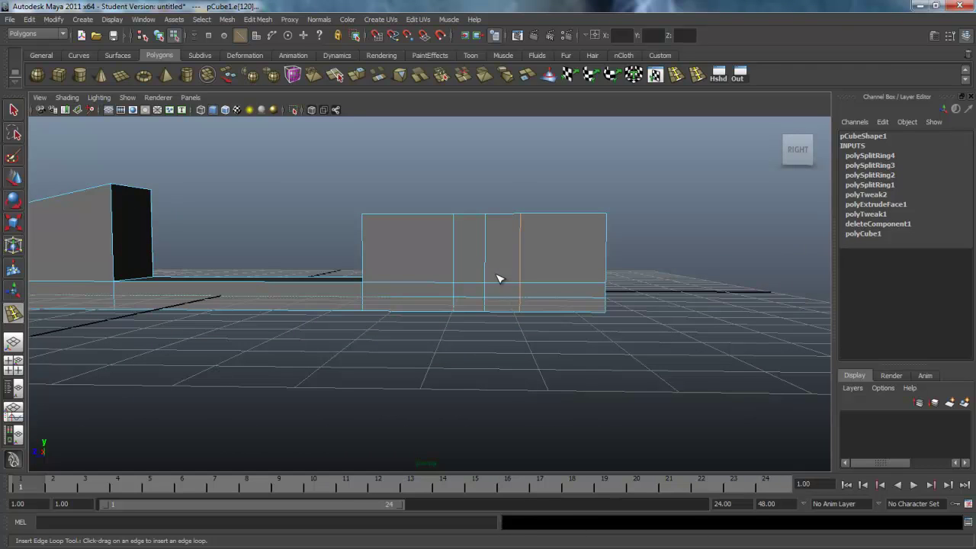
key("w")
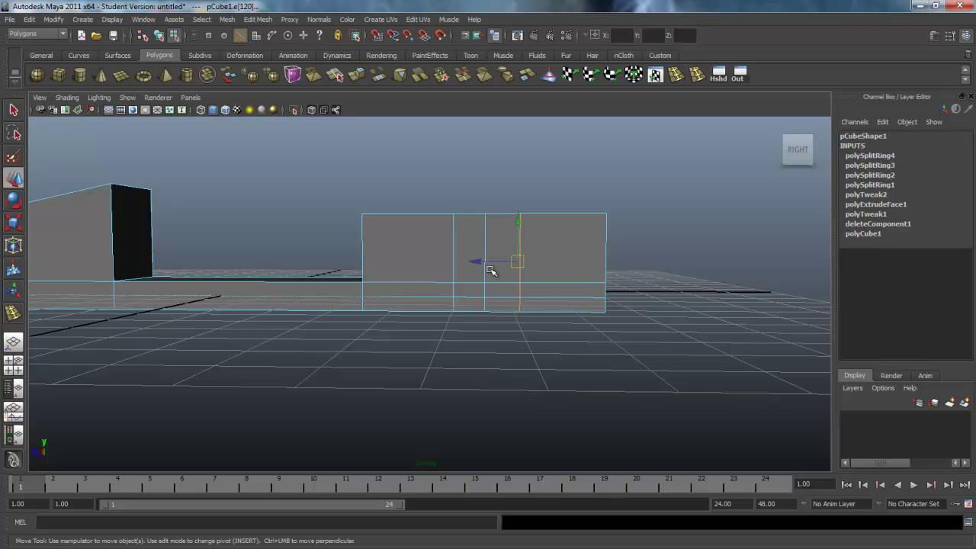
Step: Delete the inner side faces of both raised blocks along the body's open centre side
right_click_drag(445, 318, 575, 292, "alt")
right_click_drag(474, 291, 440, 292)
left_click_drag(455, 273, 468, 292)
left_click_drag(553, 307, 455, 257, "alt")
middle_click_drag(652, 349, 660, 291, "alt")
right_click_drag(730, 343, 516, 312, "alt")
left_click(515, 302)
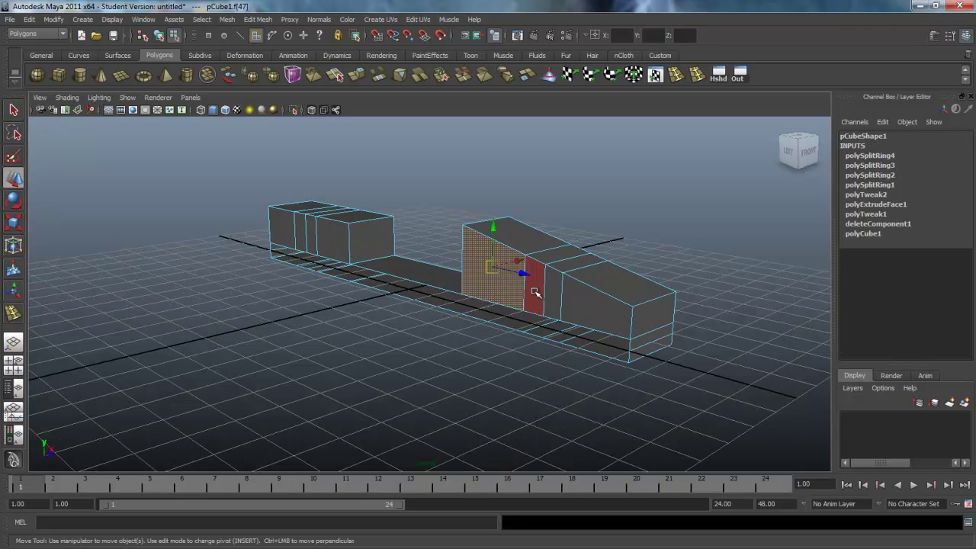
left_click(547, 298, "shift")
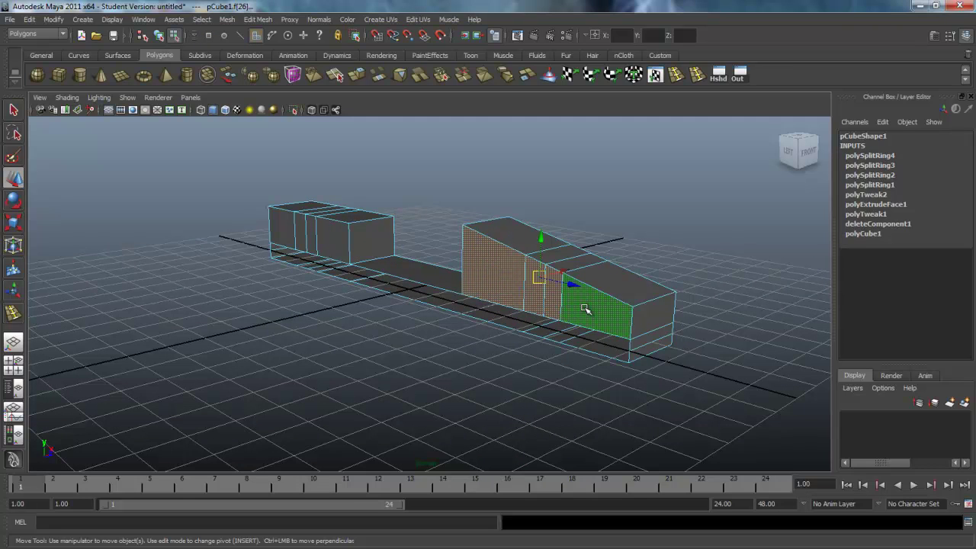
middle_click_drag(374, 338, 410, 291, "alt")
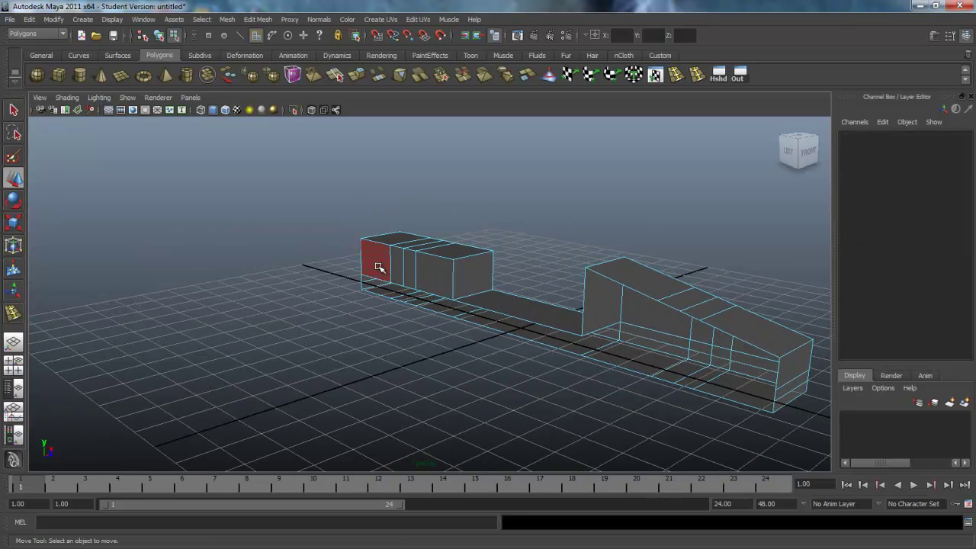
left_click(379, 268)
left_click(412, 279)
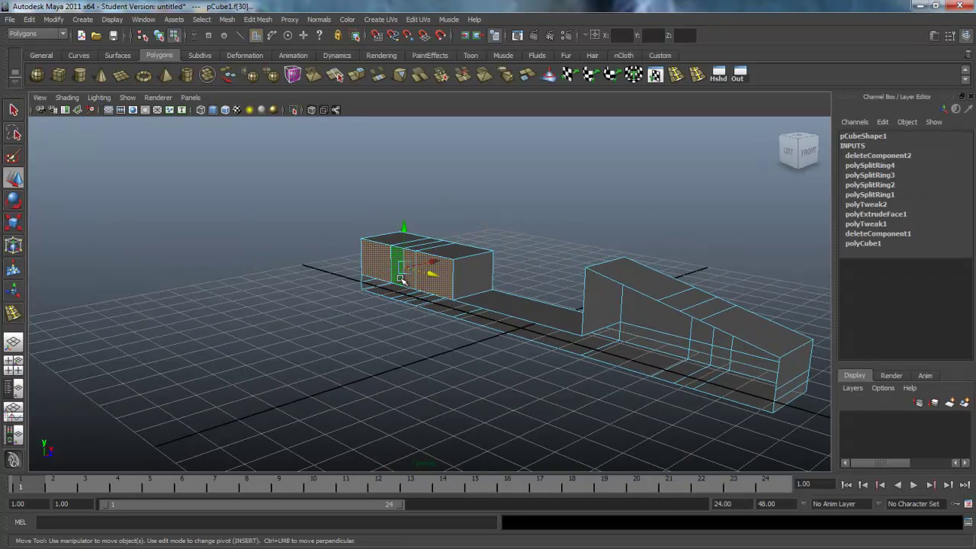
key("Delete")
Step: Raise the middle vertex on the upper base line of the negative-Z block's outer side to start a wheel arch
left_click_drag(493, 366, 390, 311, "alt")
right_click_drag(389, 311, 411, 262, "alt")
left_click_drag(412, 262, 379, 285, "alt")
right_click_drag(381, 285, 350, 281)
left_click_drag(379, 277, 402, 299)
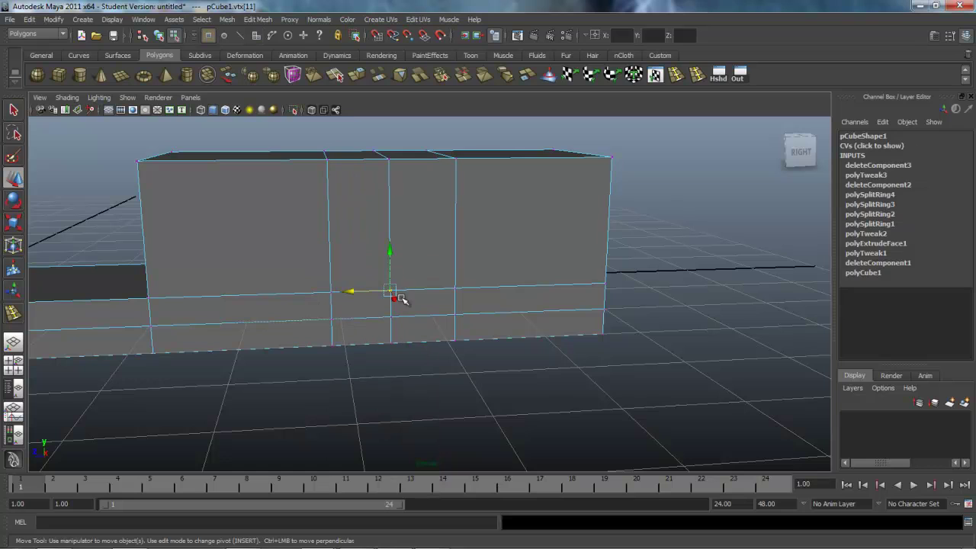
left_click_drag(392, 255, 392, 225)
Step: Scale the two vertices flanking the negative-Z arch peak inward along Z and lower the peak vertex to about Y 0.55
left_click(335, 296)
left_click(457, 289, "shift")
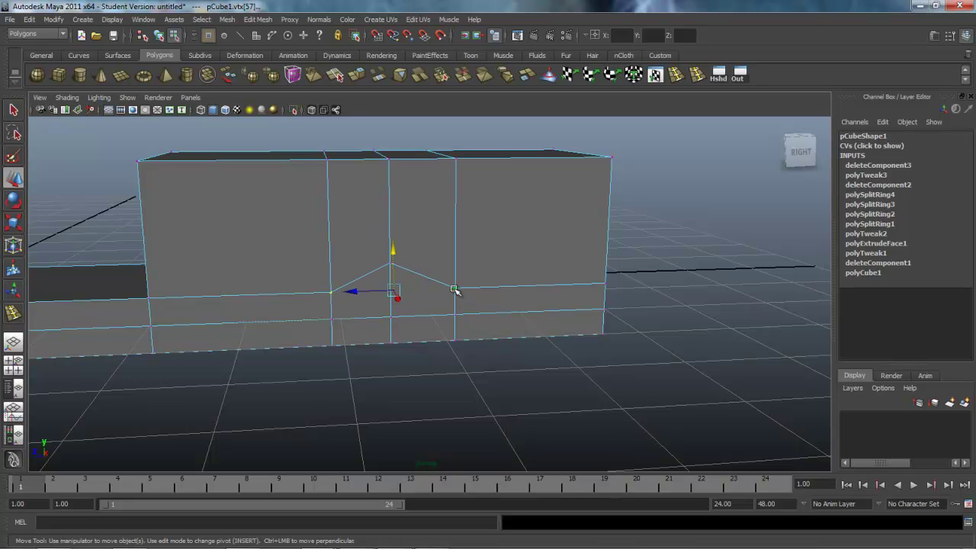
key("r")
left_click_drag(341, 294, 351, 292)
left_click(391, 263)
key("w")
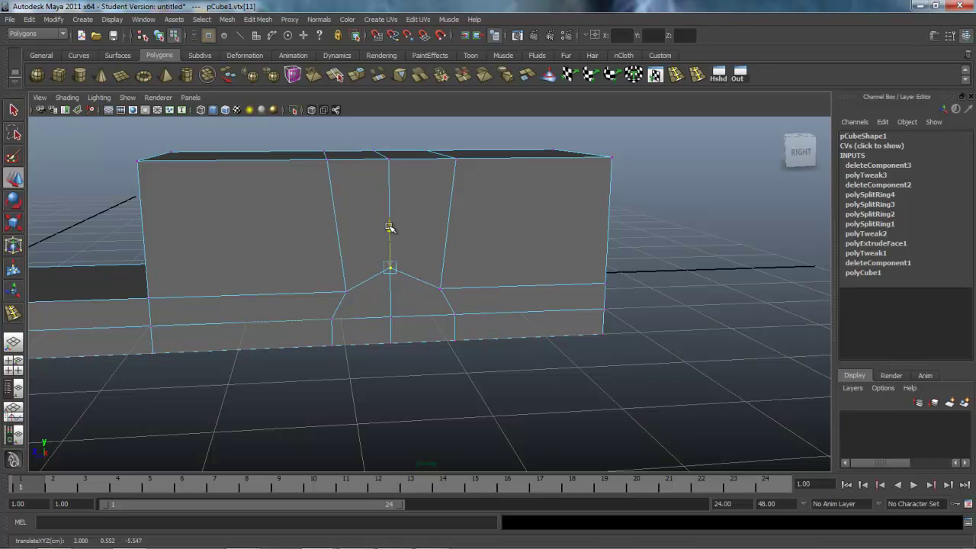
Step: Shift the vertex columns on both sides of the negative-Z wheel arch slightly toward positive Z, to about Z -6.14 and Z -4.95
left_click_drag(359, 294, 346, 285, "alt")
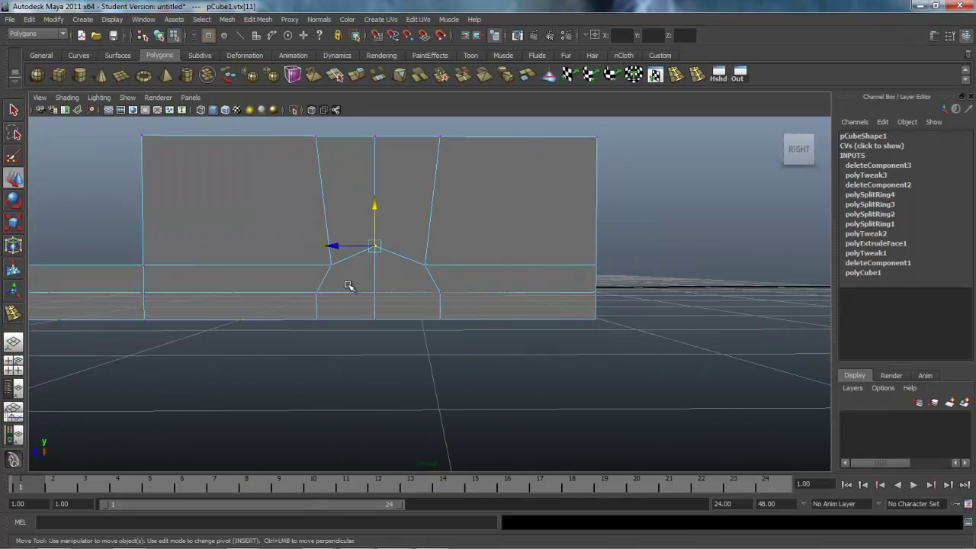
left_click_drag(412, 125, 478, 329)
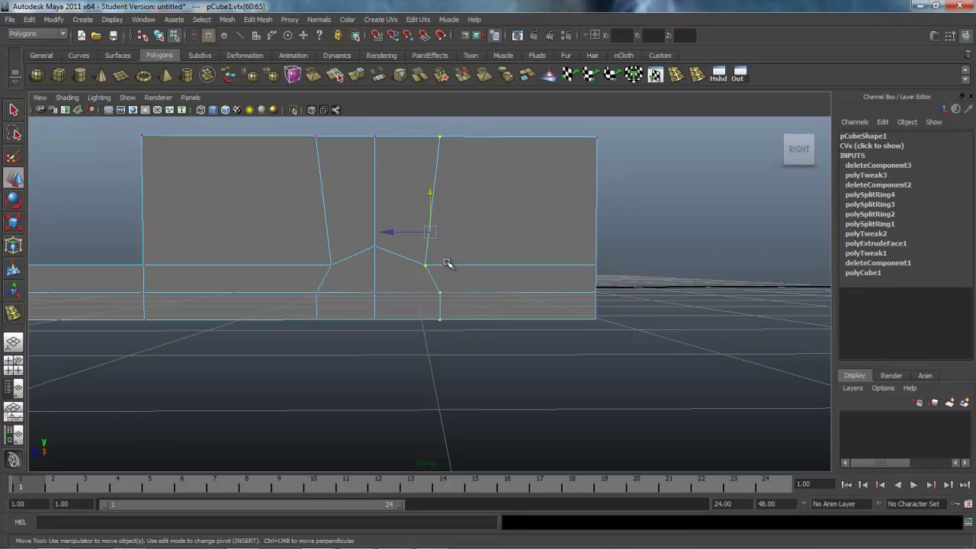
left_click_drag(389, 233, 385, 232)
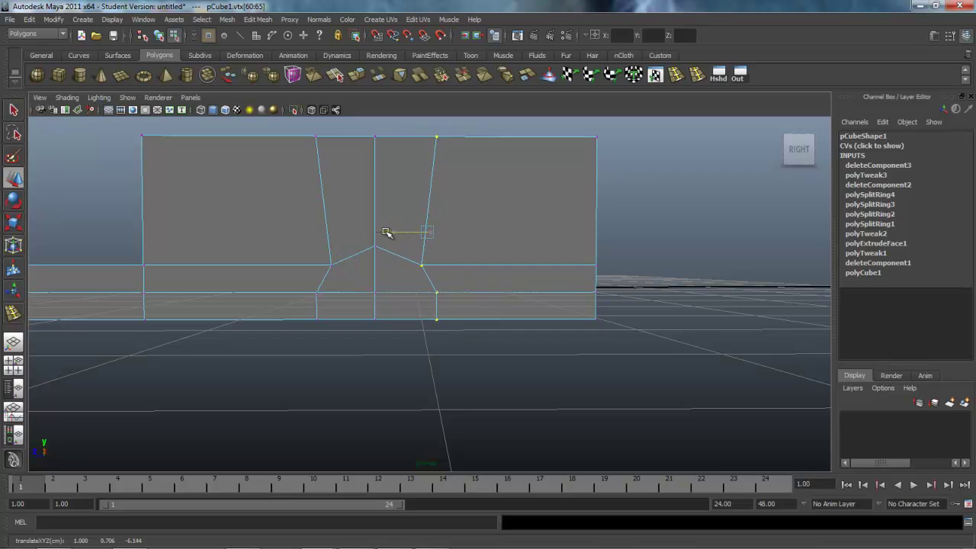
left_click_drag(281, 135, 346, 320)
left_click_drag(291, 231, 287, 231)
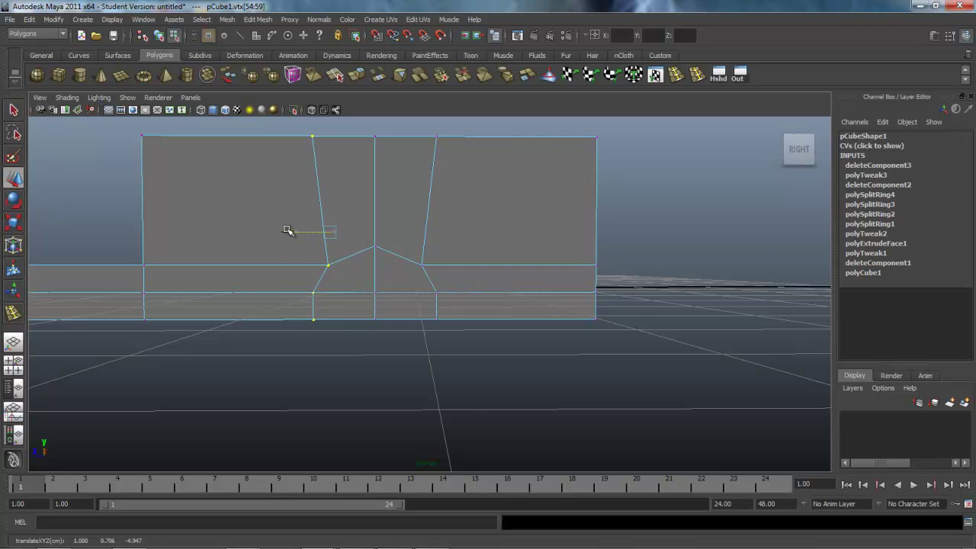
Step: Move the positive-Z block's outer arch vertex column slightly outward and raise the middle arch vertex to about Y 0.63
left_click_drag(305, 302, 407, 325, "alt")
left_click_drag(501, 340, 352, 335, "alt")
left_click_drag(241, 185, 288, 355)
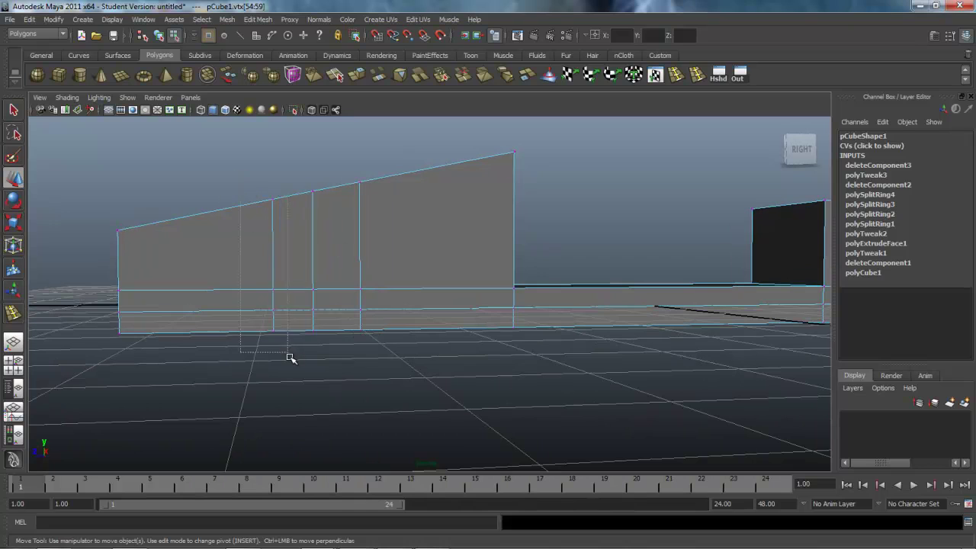
left_click_drag(244, 267, 232, 266)
left_click(313, 290)
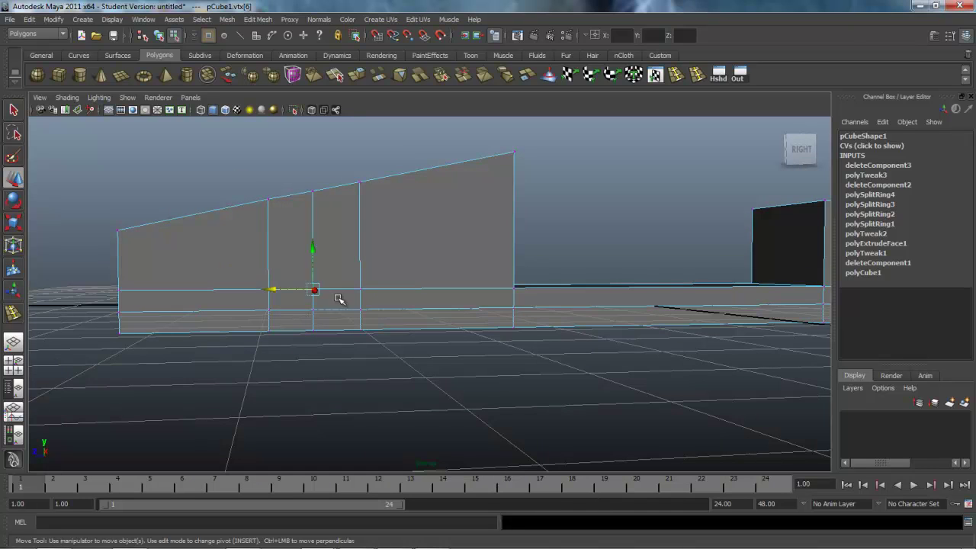
left_click_drag(312, 248, 316, 224)
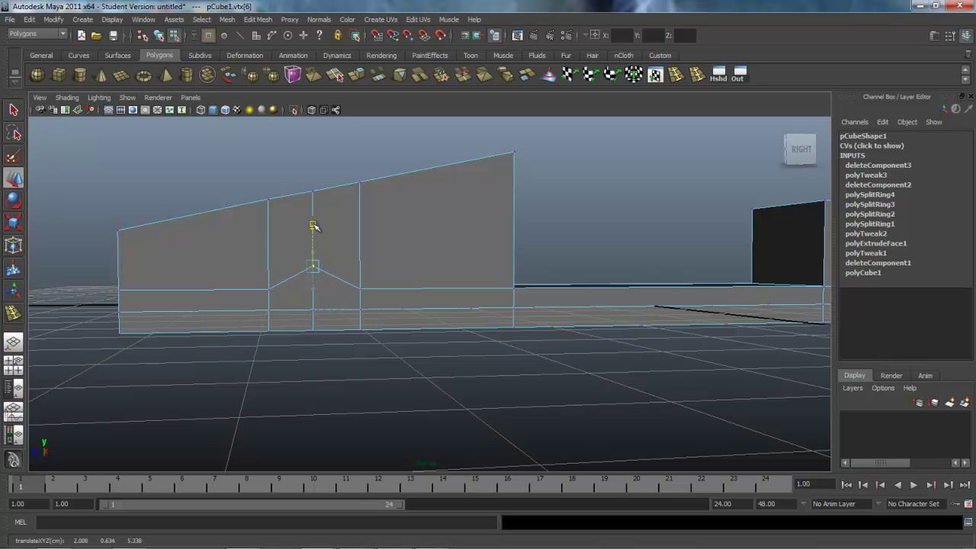
Step: Scale the two vertices flanking the positive-Z arch peak inward along Z and lower the peak vertex to about Y 0.55
left_click(270, 290)
left_click(361, 290, "shift")
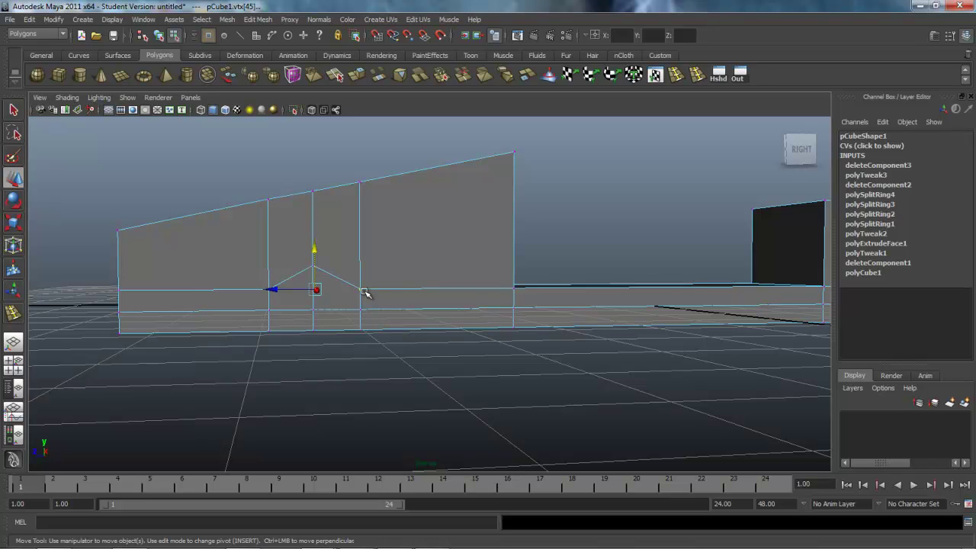
key("r")
left_click_drag(260, 291, 276, 289)
left_click(312, 265)
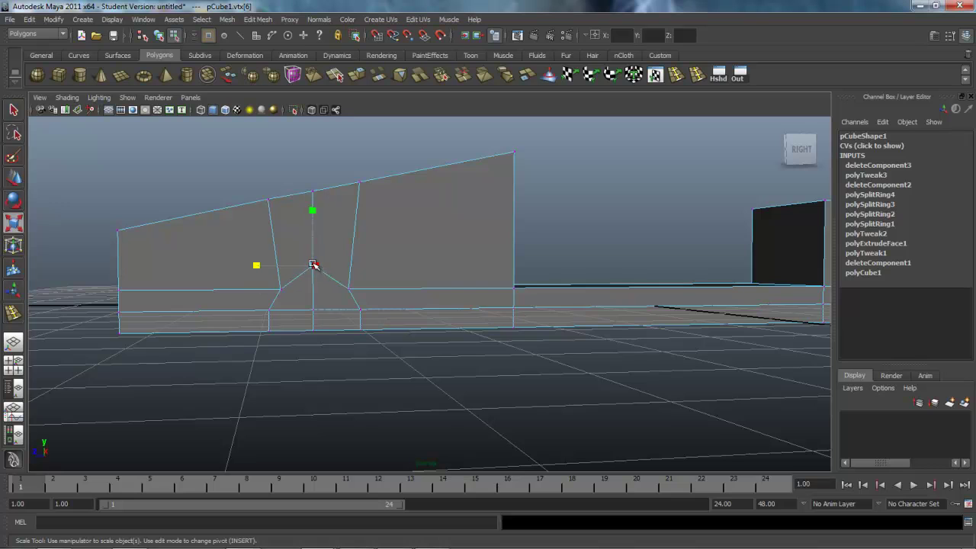
key("w")
left_click_drag(310, 223, 313, 231)
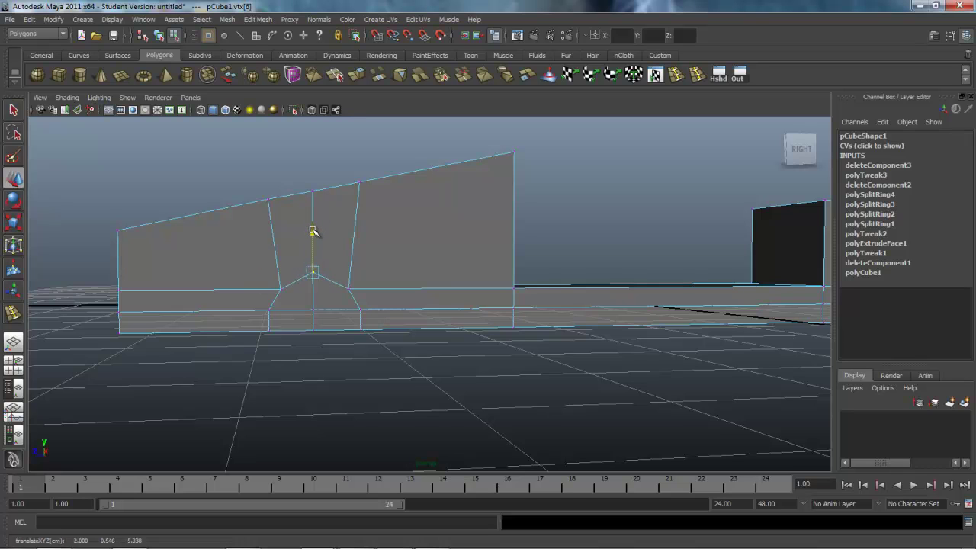
Step: Switch the body mesh to face selection with its outer side in view
left_click_drag(315, 305, 291, 281, "alt")
left_click_drag(239, 316, 310, 339, "alt")
right_click(318, 283)
right_click_drag(315, 283, 319, 314)
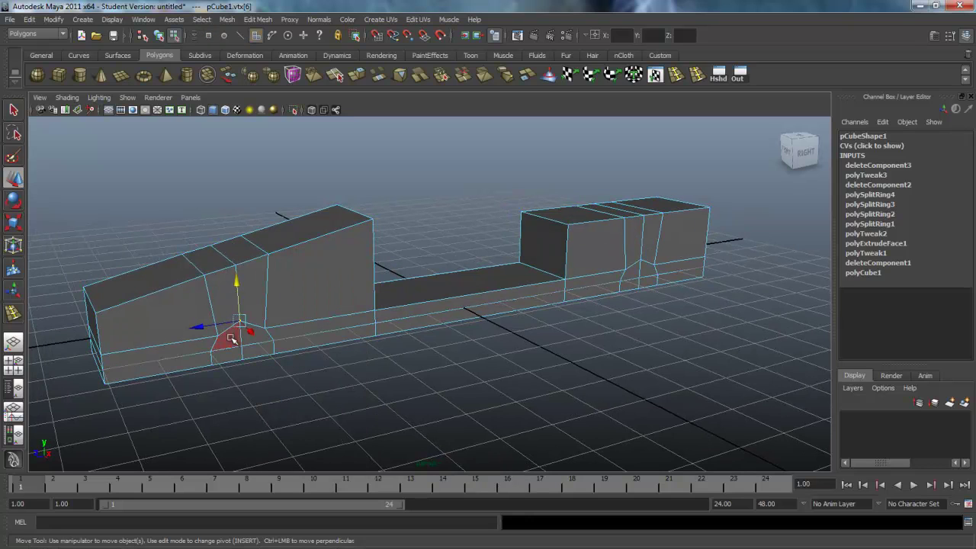
left_click(169, 365)
left_click_drag(220, 400, 354, 346, "alt")
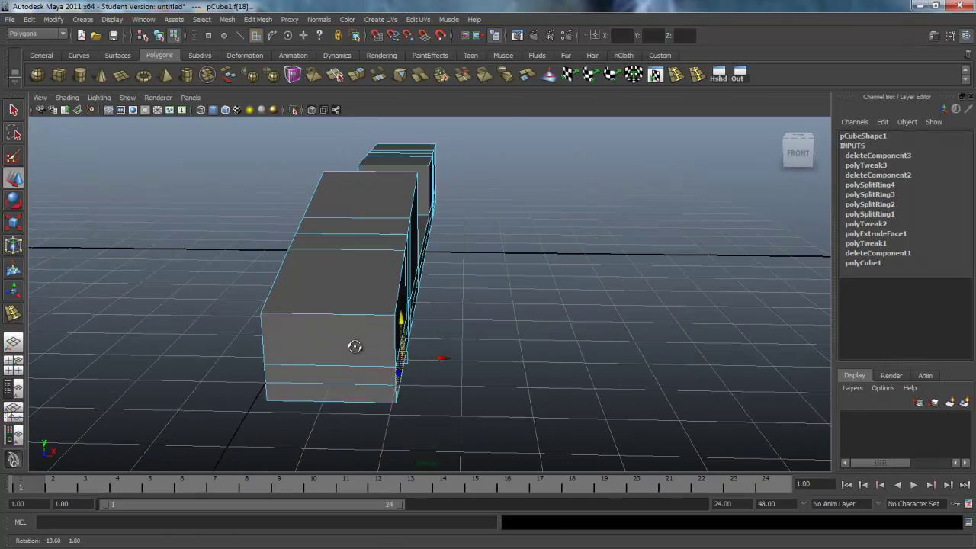
left_click_drag(498, 202, 410, 386)
left_click_drag(349, 388, 388, 363, "alt")
left_click_drag(461, 229, 422, 368)
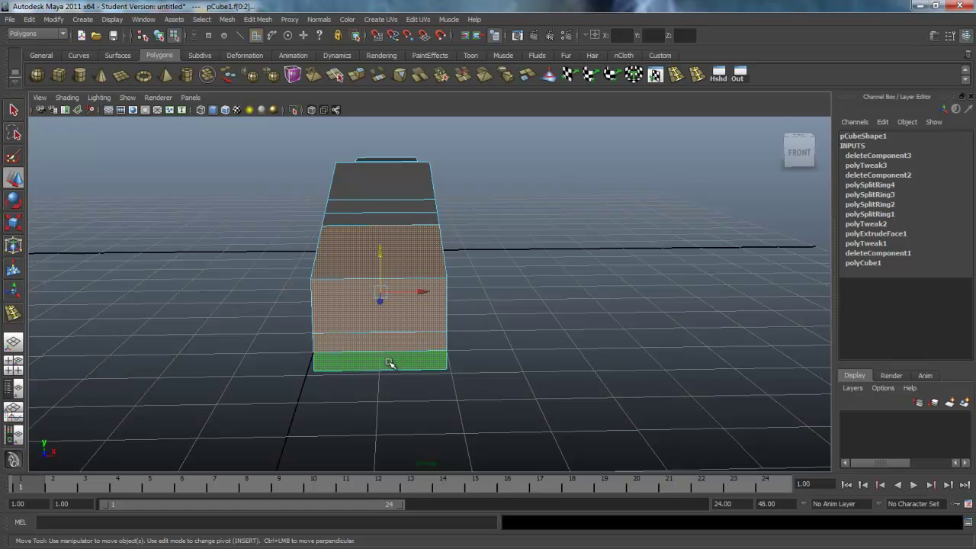
left_click(355, 252)
Step: Extrude all outer side faces of the body except the wheel-arch faces outward by about 0.65 in local Z
left_click_drag(506, 366, 427, 366, "alt")
left_click(268, 263, "shift")
left_click(320, 237, "shift")
left_click(323, 298, "shift")
left_click(376, 264, "shift")
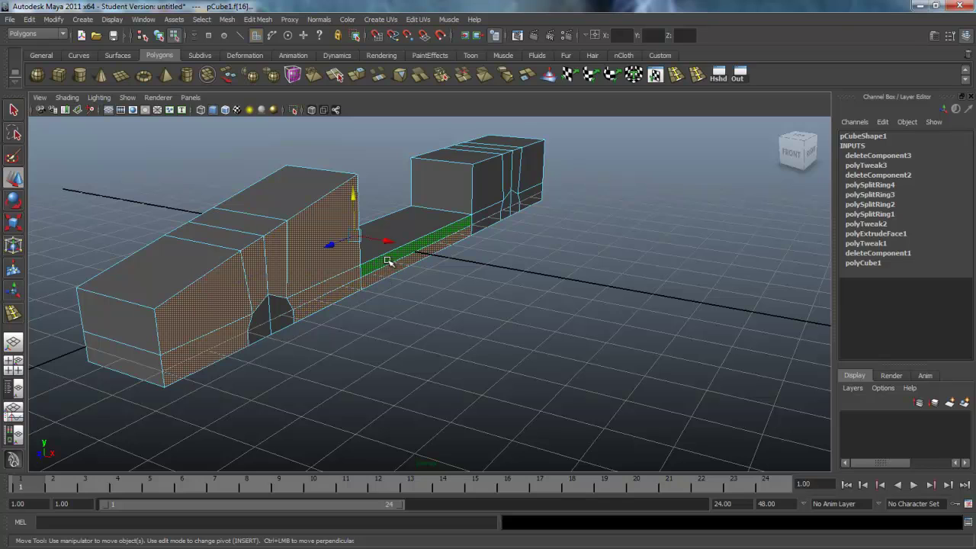
left_click(484, 227, "shift")
left_click(489, 187, "shift")
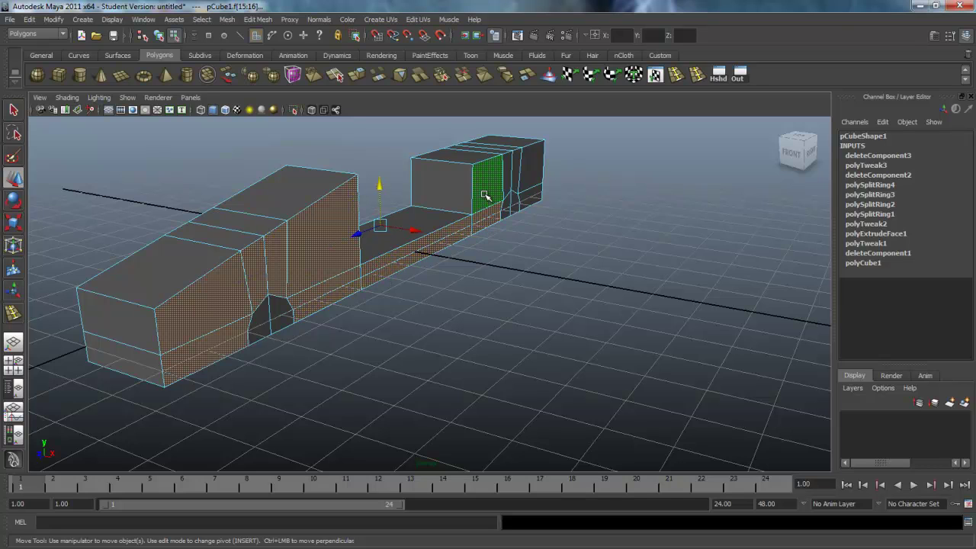
left_click(517, 173, "shift")
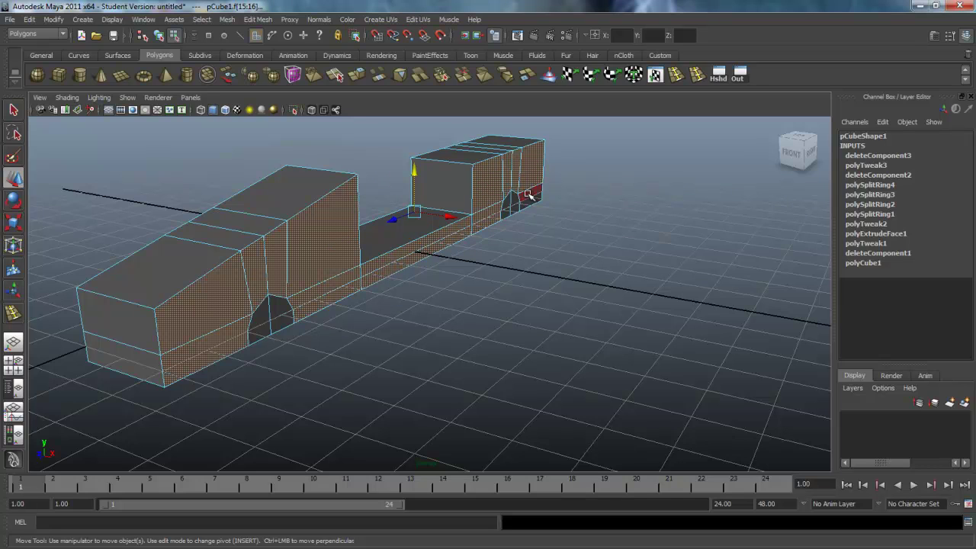
left_click_drag(463, 301, 397, 332, "alt")
middle_click_drag(383, 252, 414, 279, "alt")
left_click(344, 77)
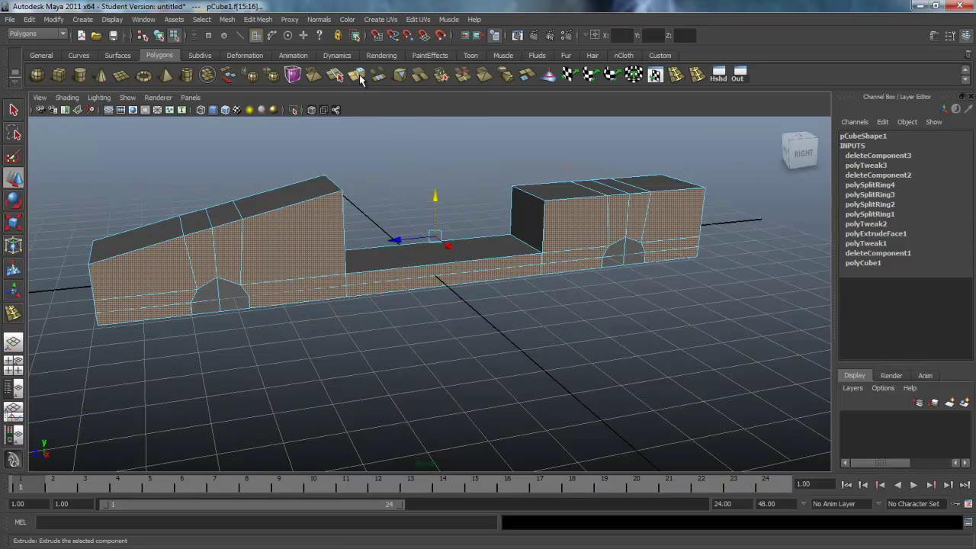
left_click(357, 76)
left_click_drag(593, 279, 425, 345)
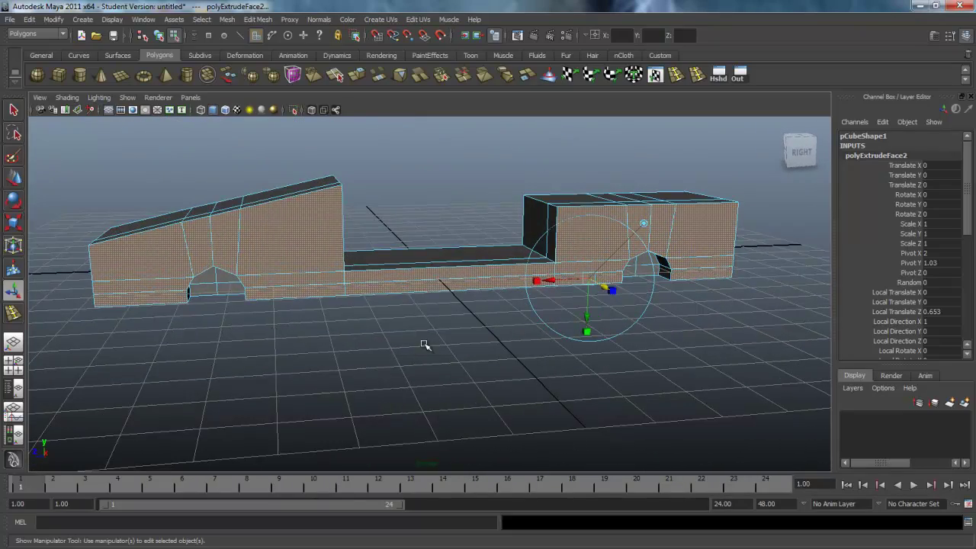
Step: Raise the inner top vertices of the positive-Z block, excluding the extruded outer edge rows elsewhere, to about Y 2.88
key("w")
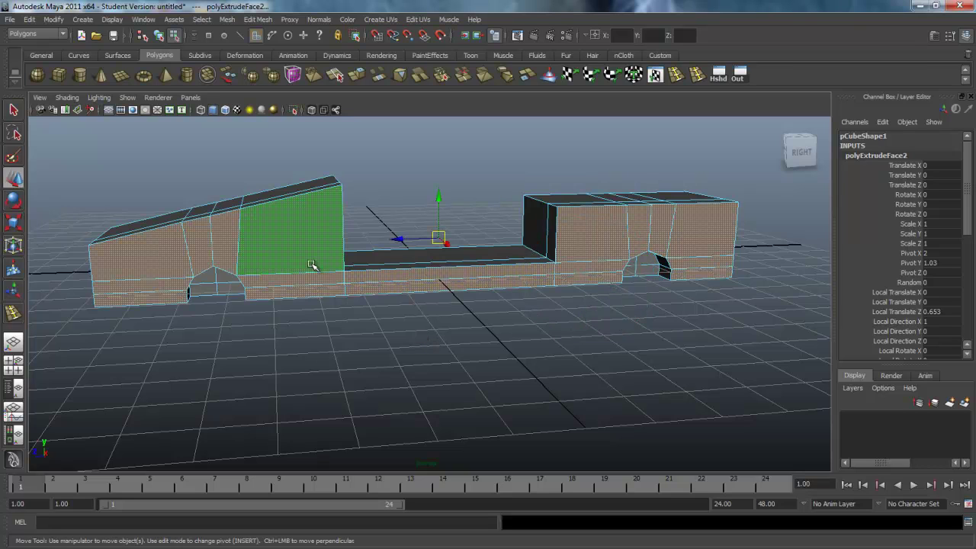
right_click_drag(288, 250, 254, 248)
left_click_drag(255, 233, 285, 310, "alt")
middle_click_drag(285, 310, 361, 308, "alt")
left_click_drag(362, 307, 326, 309, "alt")
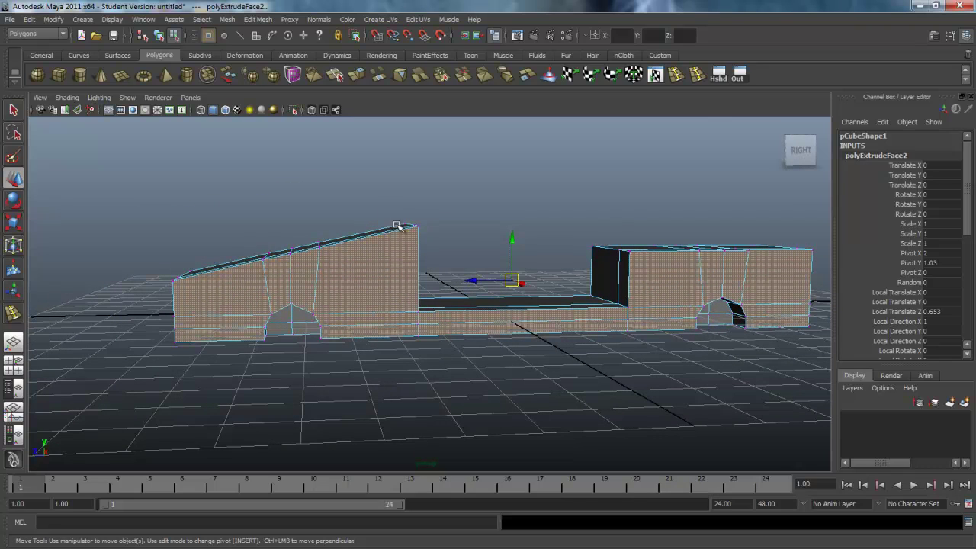
left_click_drag(439, 241, 424, 240)
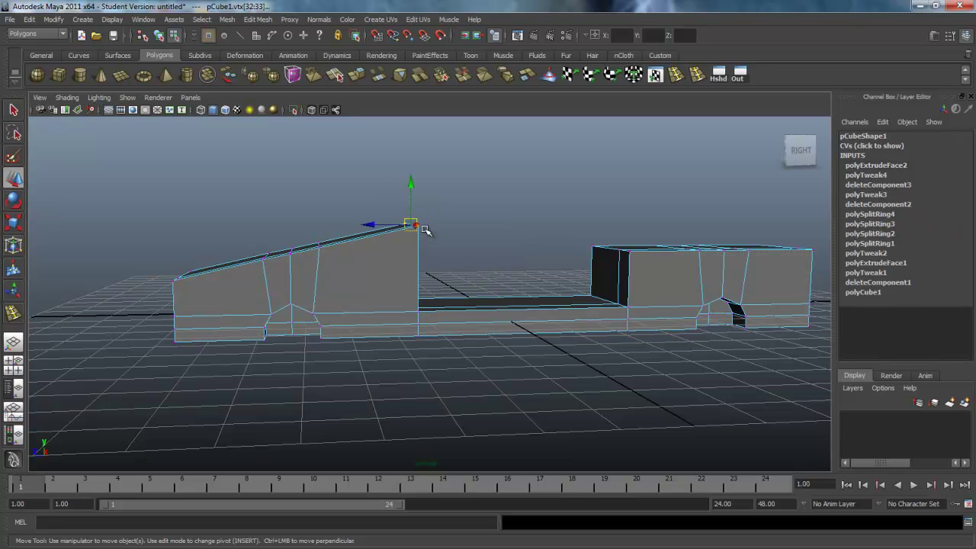
left_click_drag(411, 183, 411, 164)
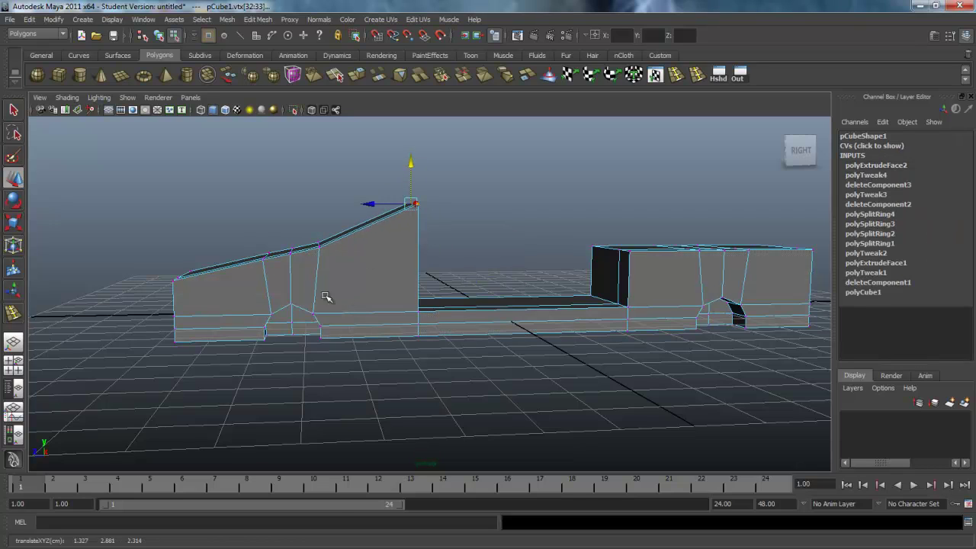
Step: Lower the top vertices above the outer edge and middle of the positive-Z wheel arch, placing the middle ones at about Y 1.55
left_click_drag(258, 250, 269, 275)
left_click_drag(263, 218, 290, 227)
left_click(290, 250)
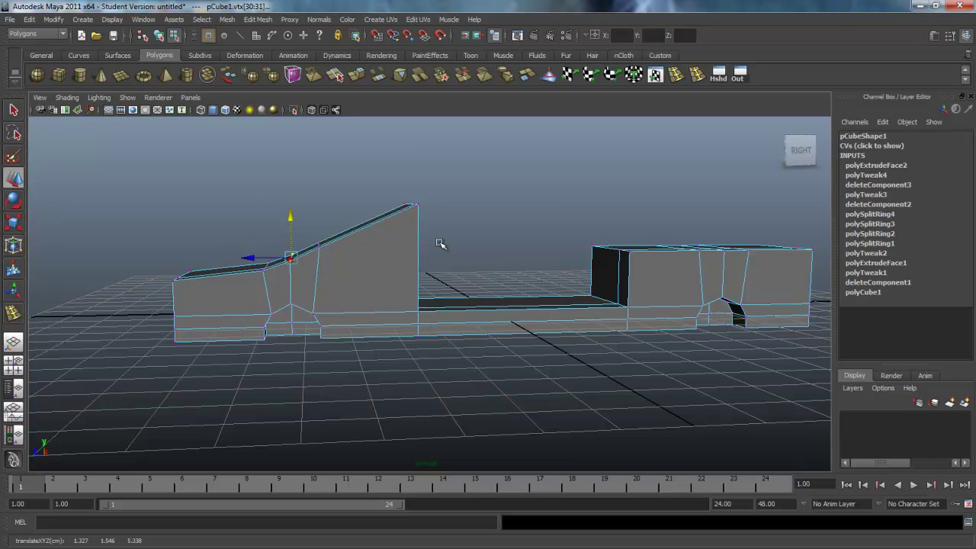
Step: In the side view, move the top end vertices of the positive-Z block down and inward to about Y 0.75, Z 7.81
key("space")
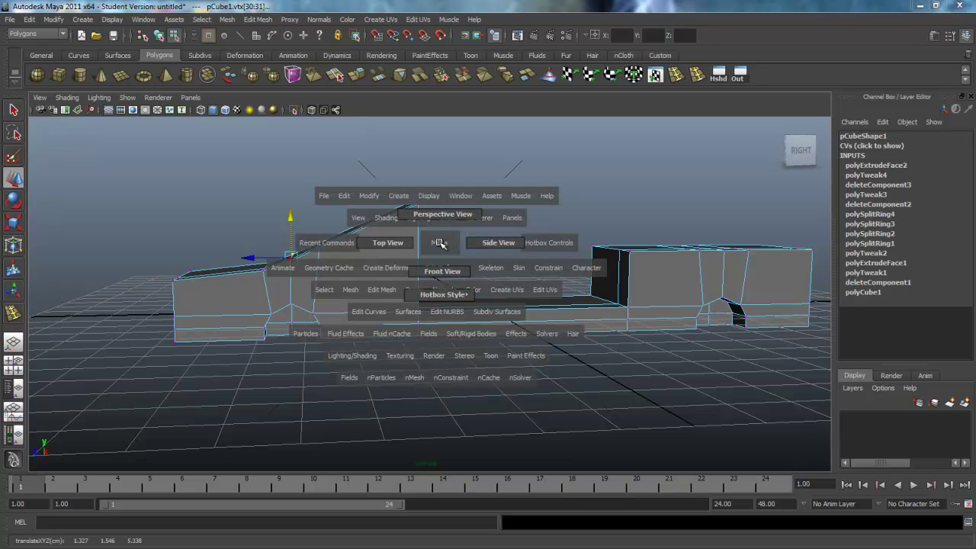
left_click_drag(439, 243, 486, 275)
right_click_drag(355, 367, 526, 328, "alt")
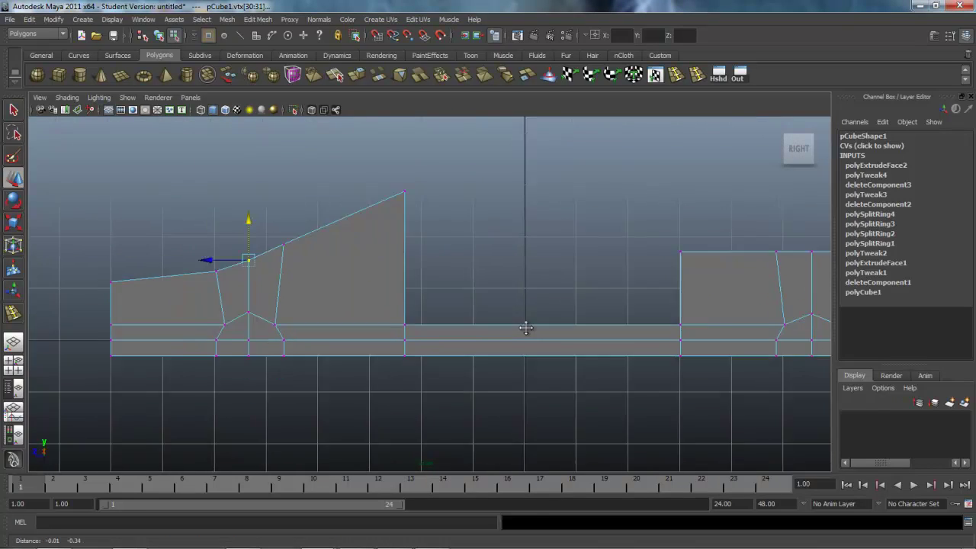
middle_click_drag(526, 328, 530, 315, "alt")
left_click_drag(109, 231, 175, 296)
left_click_drag(114, 230, 116, 250)
left_click_drag(73, 290, 82, 289)
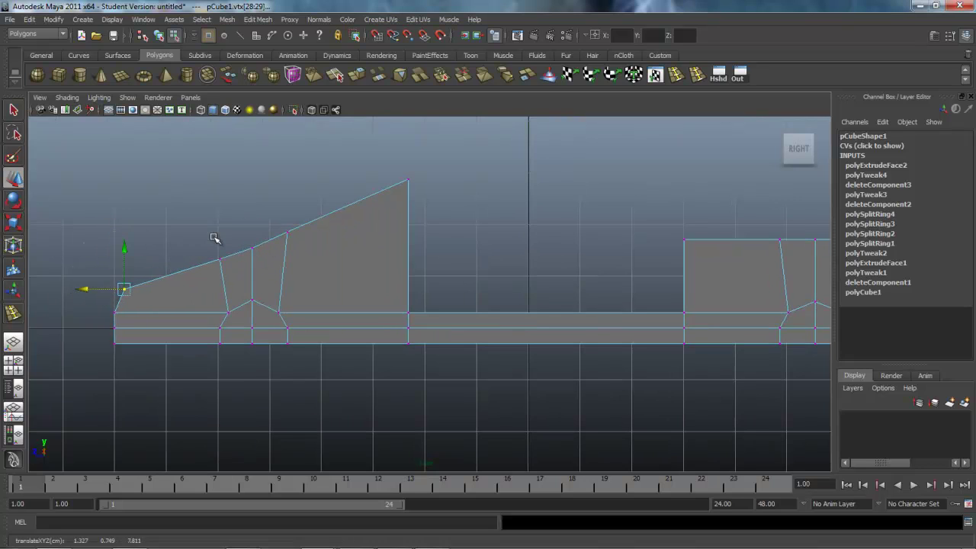
Step: Refine the positive-Z slope by spreading the top vertices beside the wheel arch apart, slightly lowering the middle ones and nudging the peak upward
left_click_drag(300, 241, 259, 231)
left_click_drag(236, 282, 171, 260)
left_click_drag(209, 221, 264, 261)
left_click_drag(255, 211, 255, 220)
left_click_drag(383, 161, 438, 211)
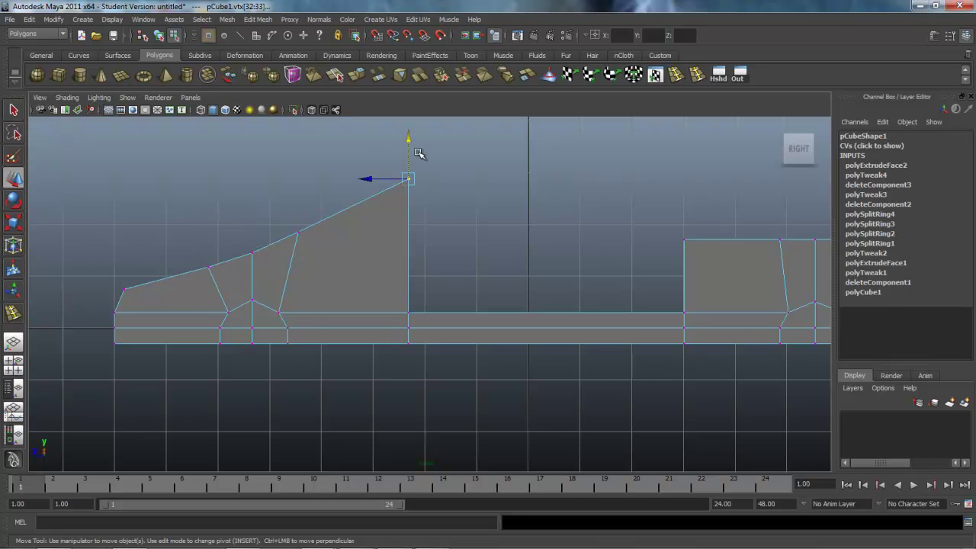
left_click_drag(407, 141, 408, 136)
Step: Insert a horizontal edge loop around the negative-Z block, slightly above midway between its top and the wheel arch
middle_click_drag(409, 136, 536, 266, "alt")
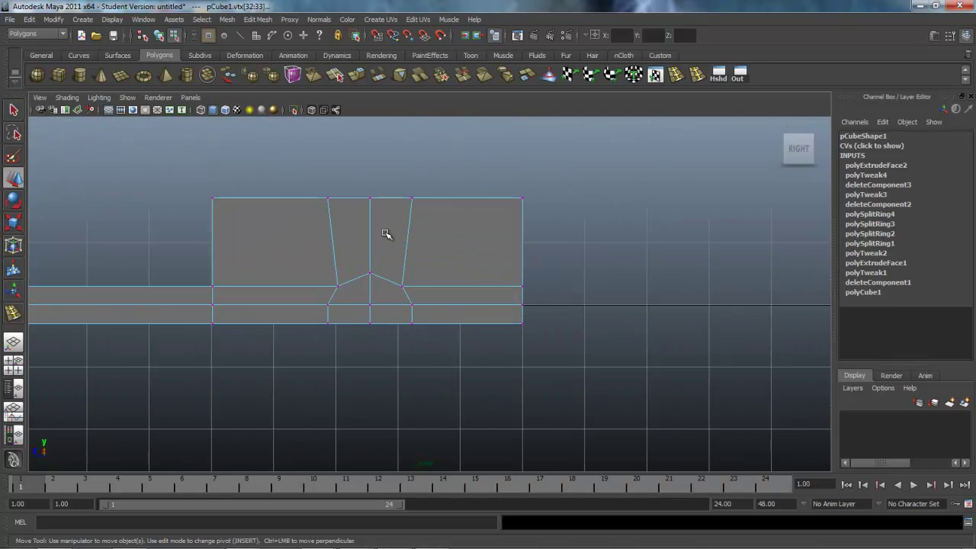
middle_click_drag(536, 196, 531, 216, "alt")
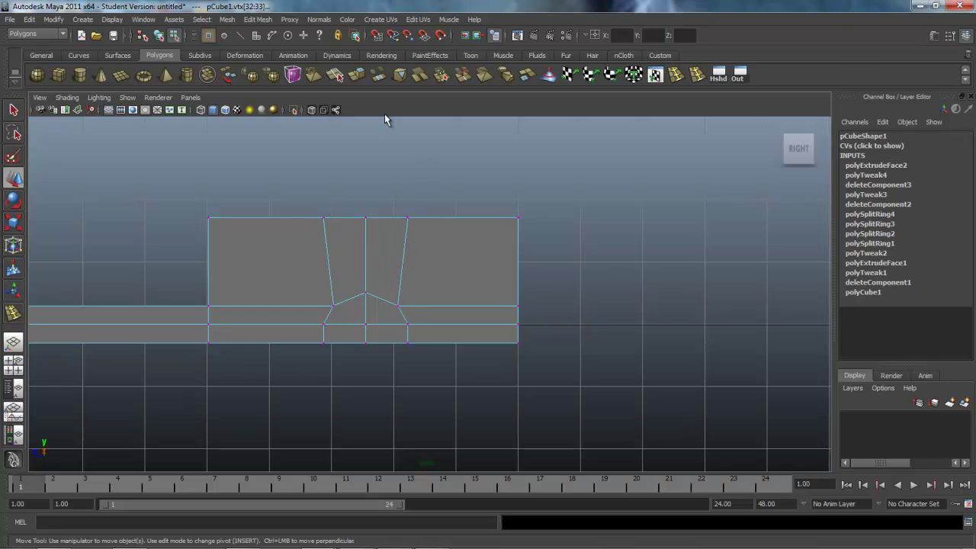
left_click(258, 20)
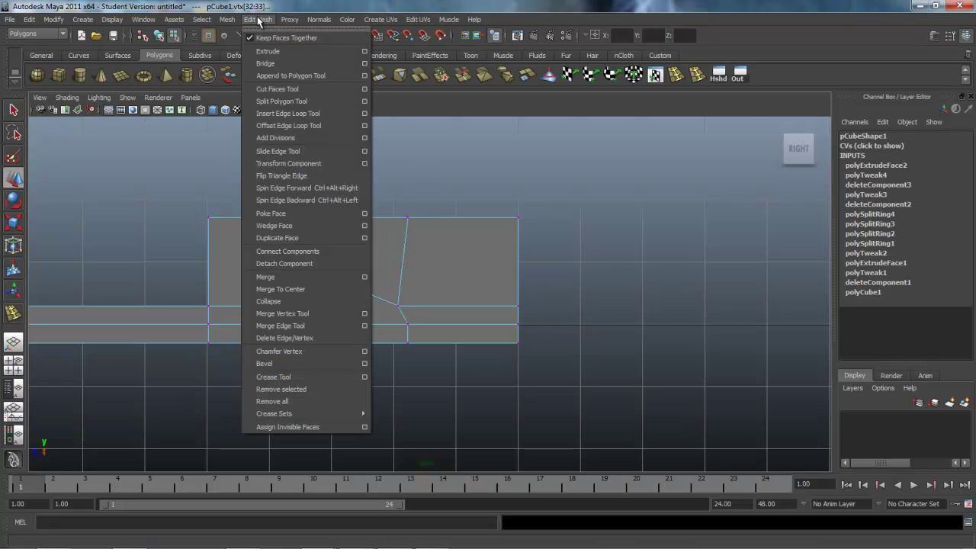
left_click(276, 114)
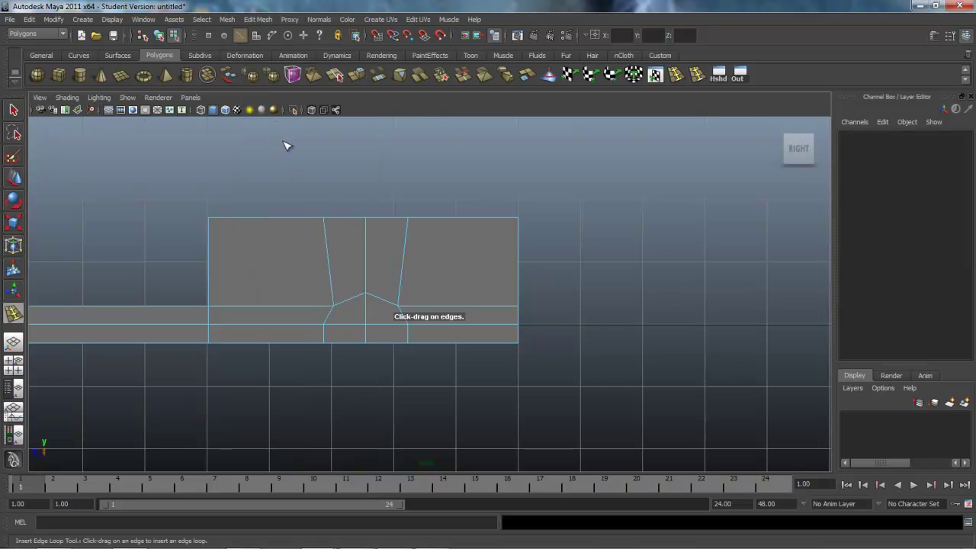
left_click_drag(330, 260, 332, 260)
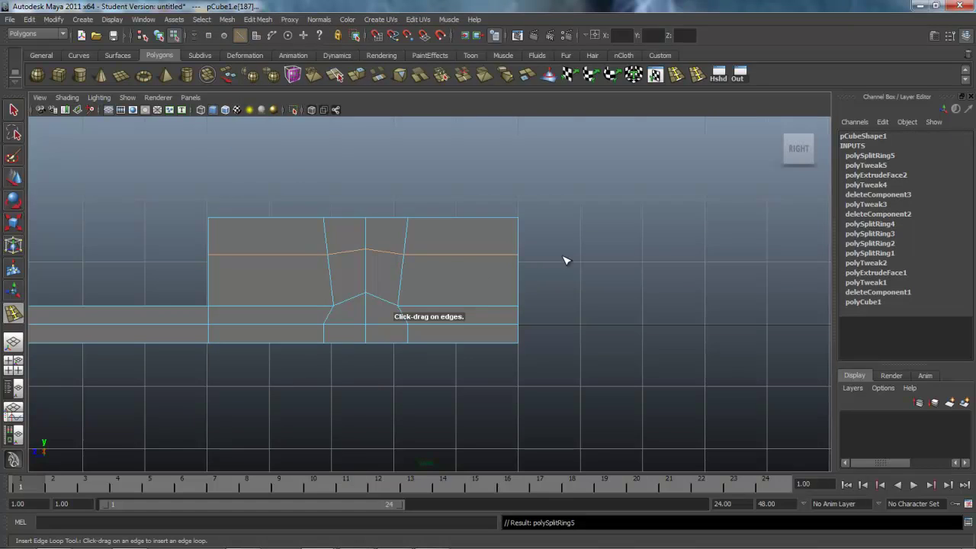
key("q")
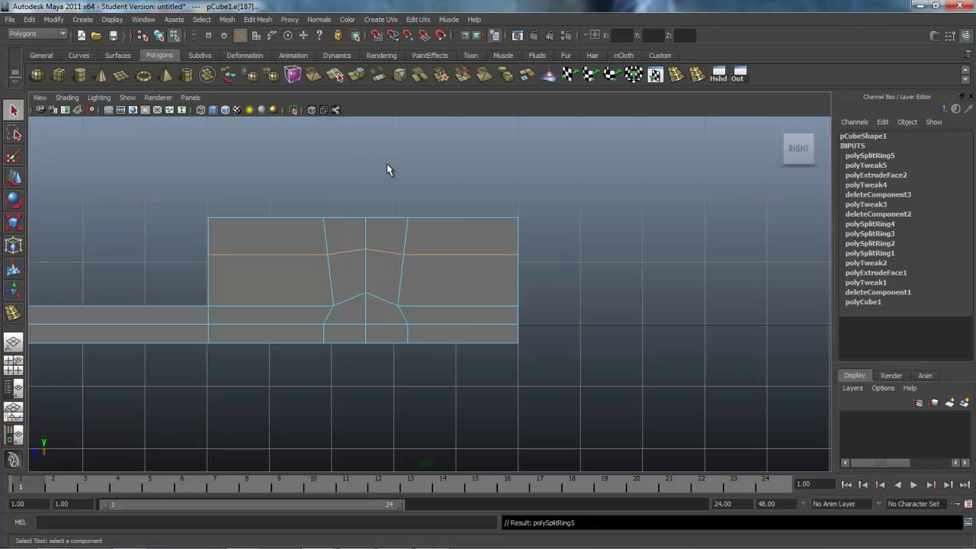
Step: Move the negative-Z end vertices below the top edge inward, placing the new loop's at about Z -7.85 and the Y 0 row at about Z -7.93
right_click_drag(492, 279, 452, 280)
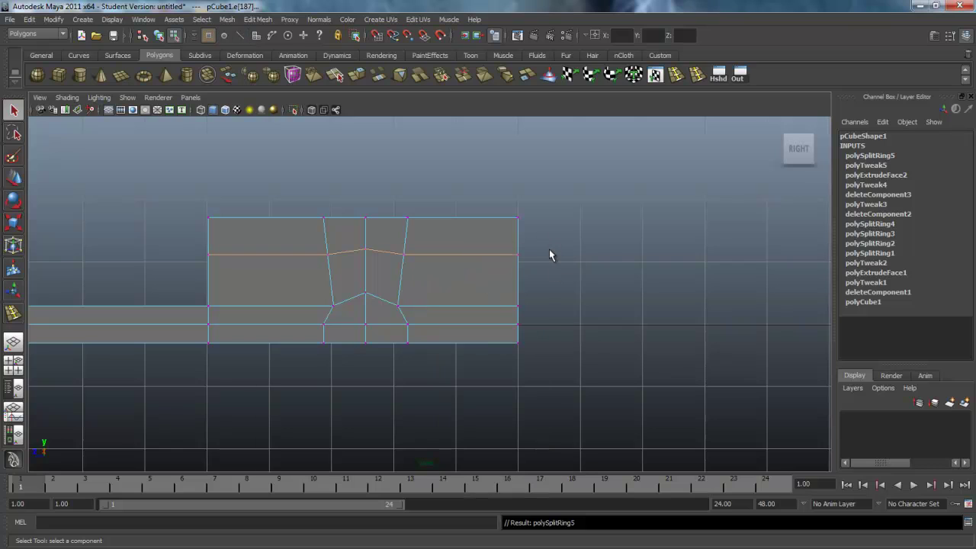
left_click_drag(549, 249, 485, 272)
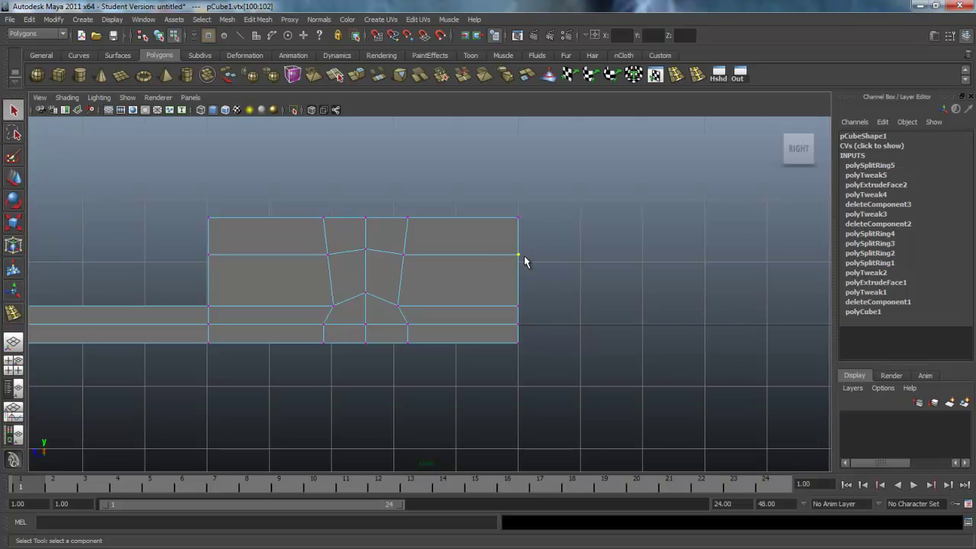
key("w")
left_click_drag(477, 255, 468, 256)
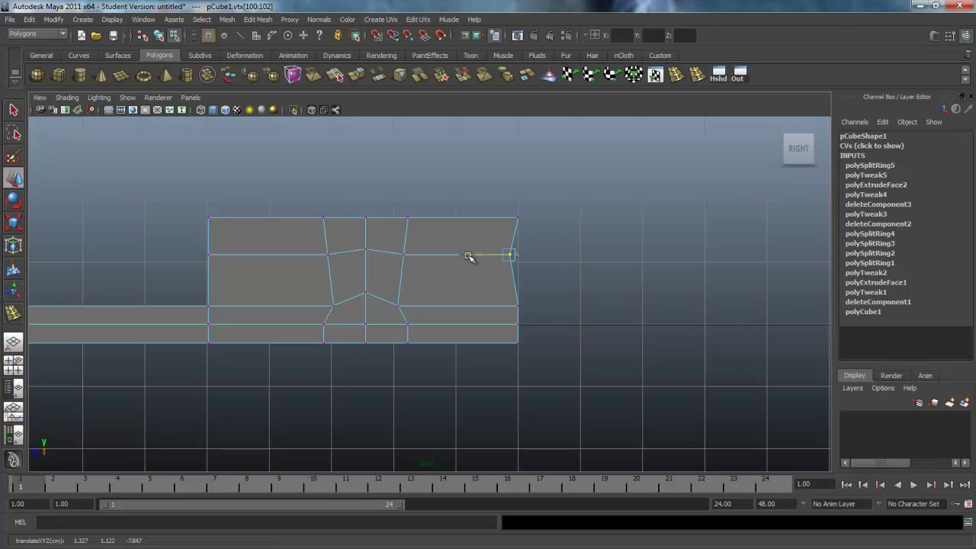
mouse_move(533, 324)
left_mouse_down()
mouse_move(499, 302)
mouse_move(480, 307)
mouse_move(529, 337)
left_mouse_up()
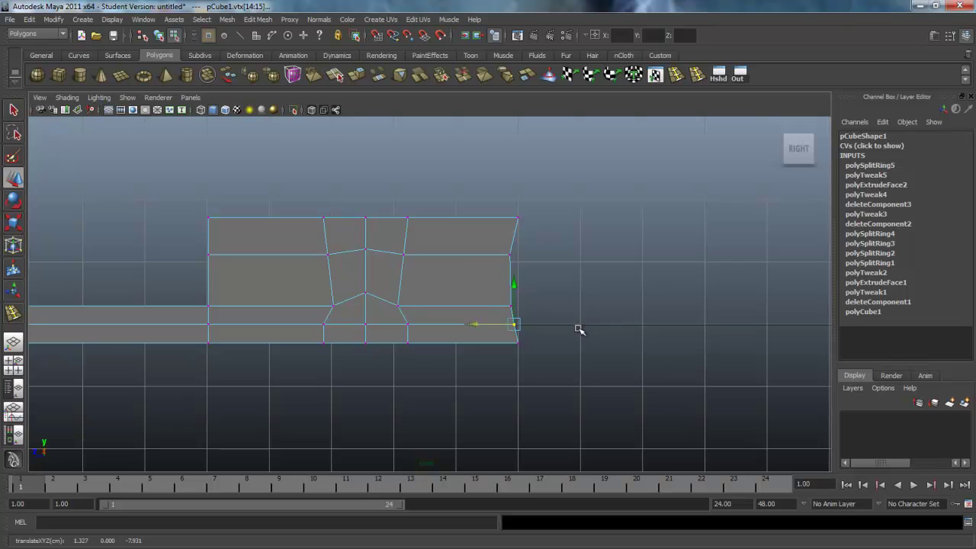
Step: Examine the whole body in the perspective view from several angles, previewing it smoothed and returning to the unsmoothed display
key("space")
left_click_drag(573, 324, 457, 326)
scroll(457, 324, "up", 2)
scroll(431, 325, "up", 1)
left_click_drag(501, 303, 456, 320, "alt")
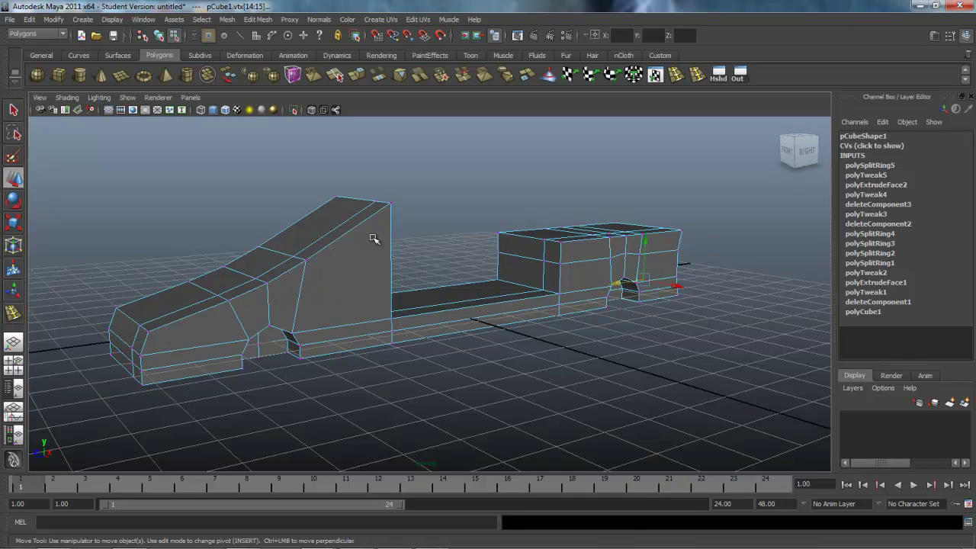
key("3")
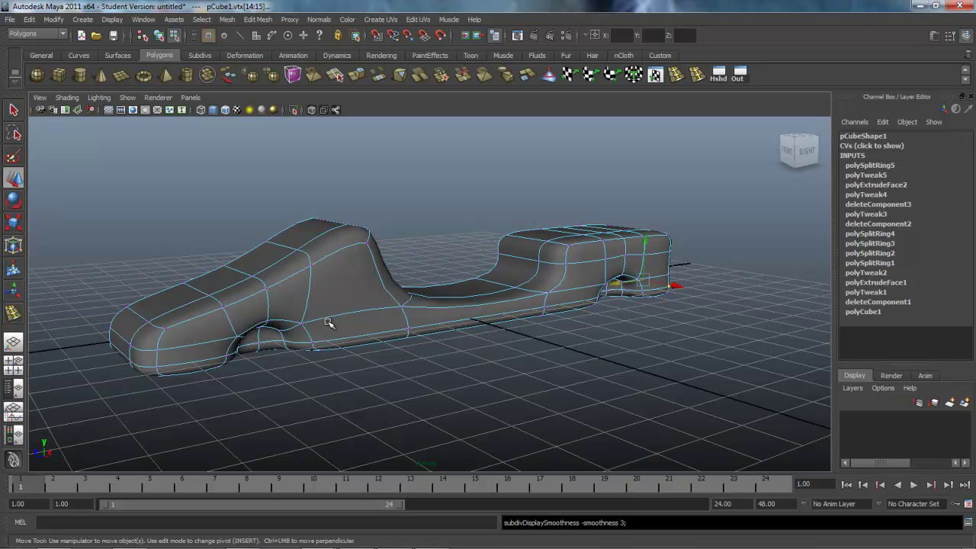
key("1")
left_click_drag(227, 327, 237, 351, "alt")
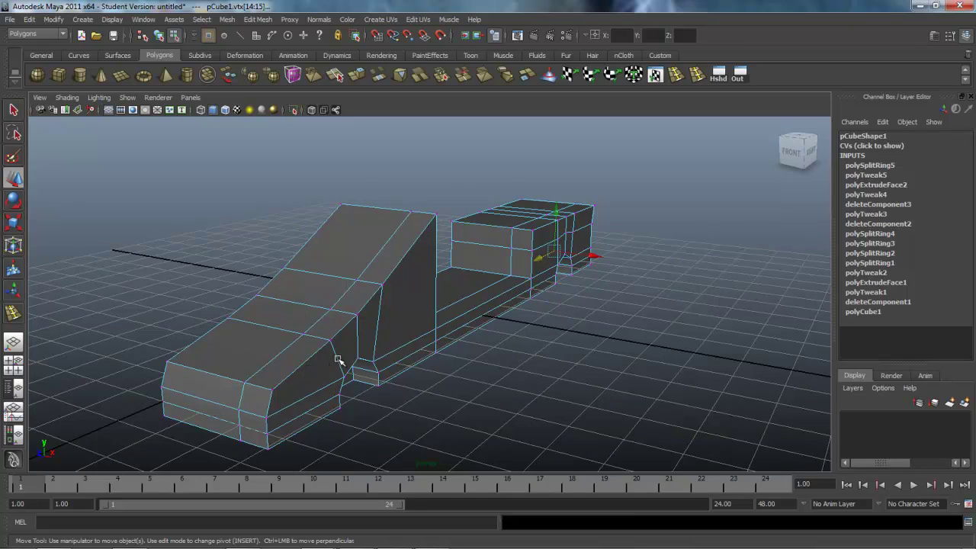
left_click_drag(316, 417, 239, 348, "alt")
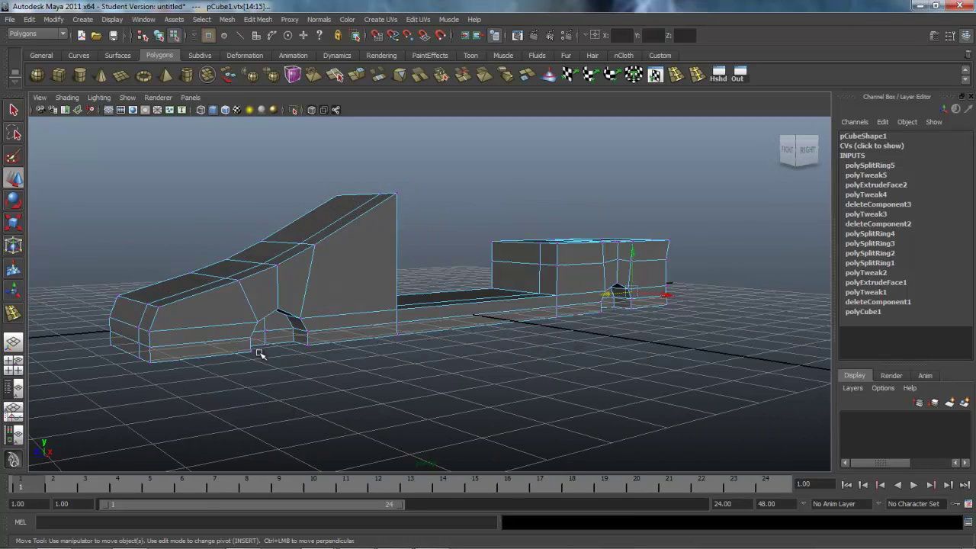
left_click_drag(451, 334, 485, 328, "alt")
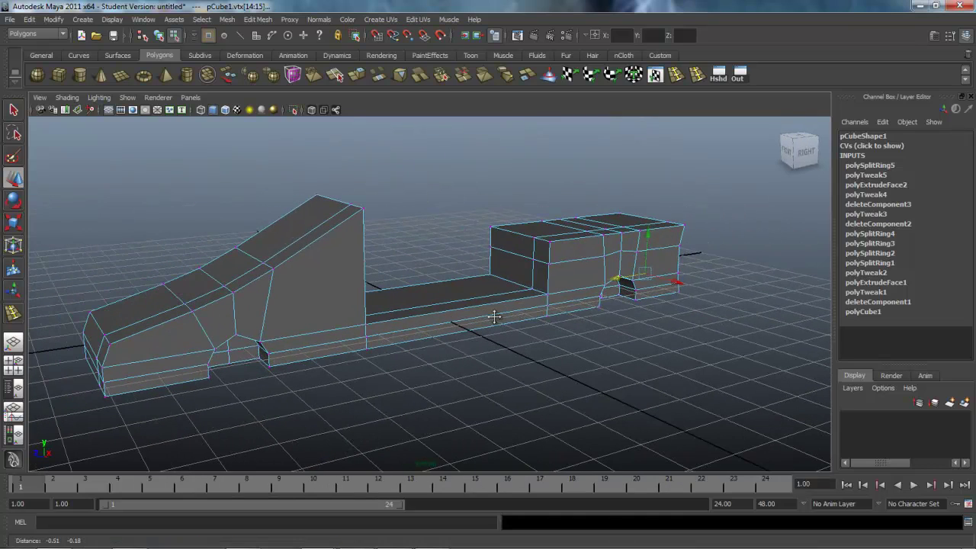